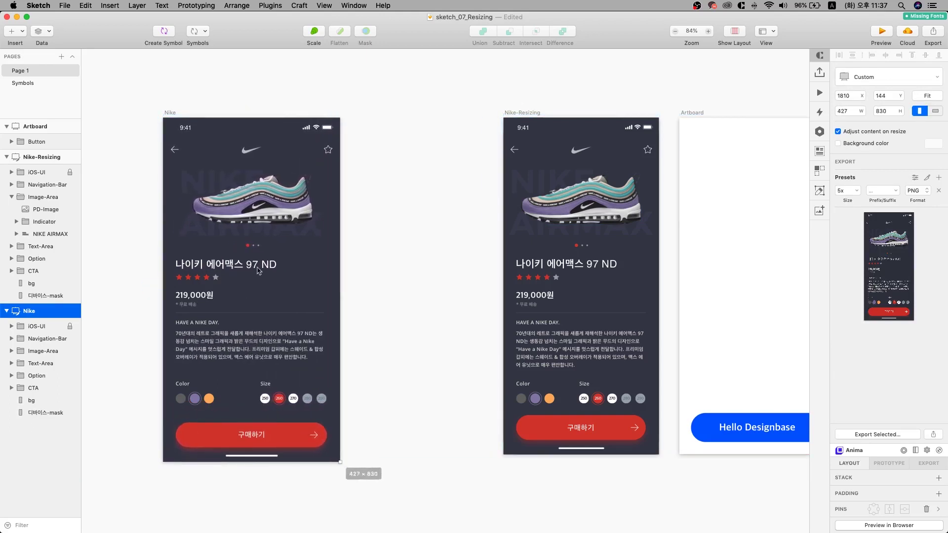
Enlarge the Nike artboard from its corner to about 436 × 878, with its content adjusting on resize
left_click_drag(341, 463, 323, 444)
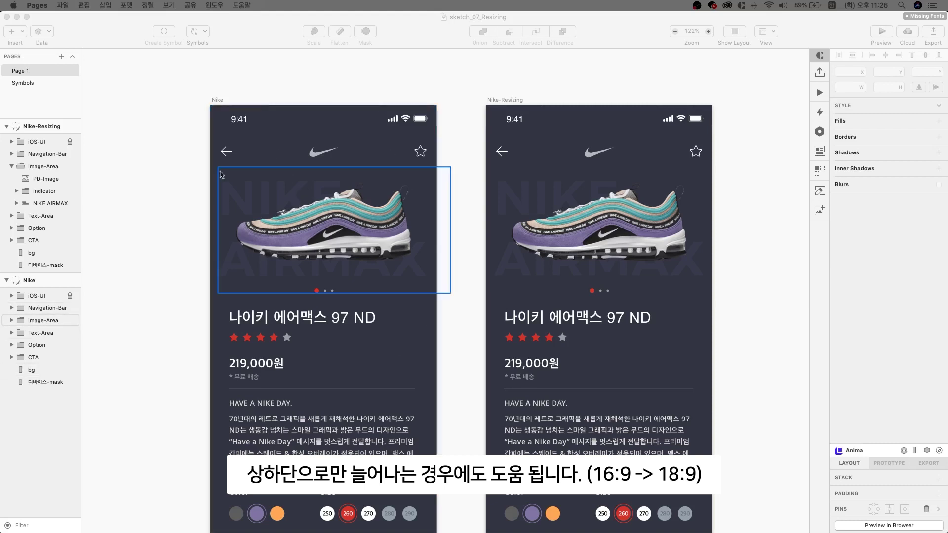
scroll(265, 119, "down", 5)
left_click(339, 106)
left_click(236, 105)
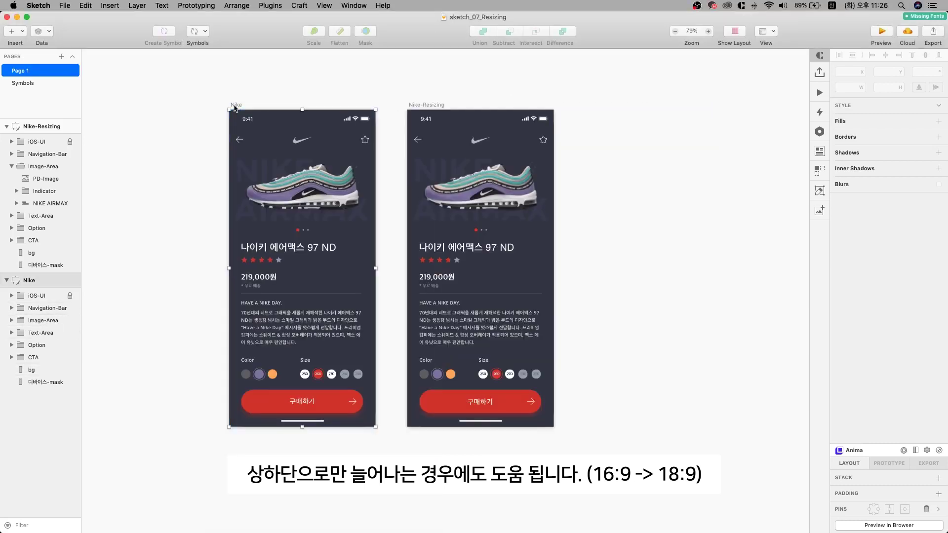
left_click_drag(376, 426, 395, 425)
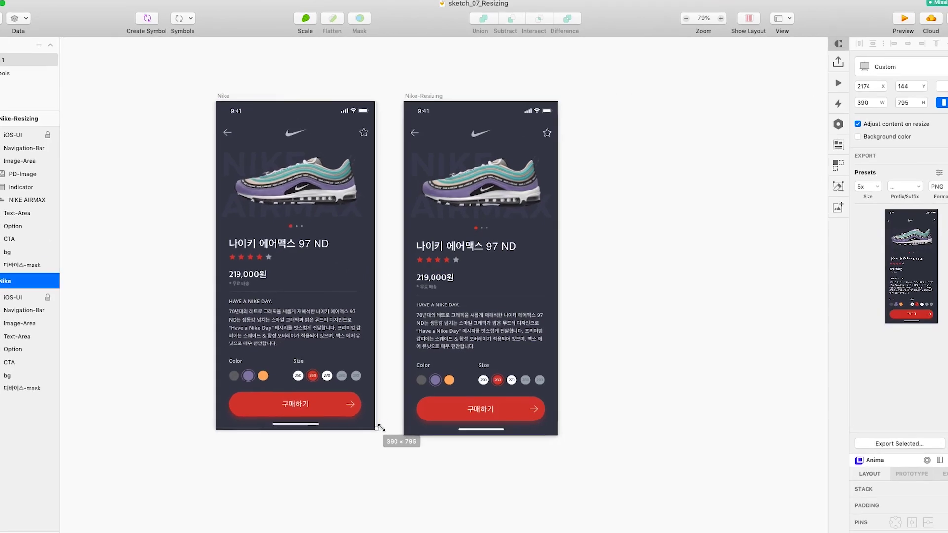
left_click_drag(381, 474, 368, 527)
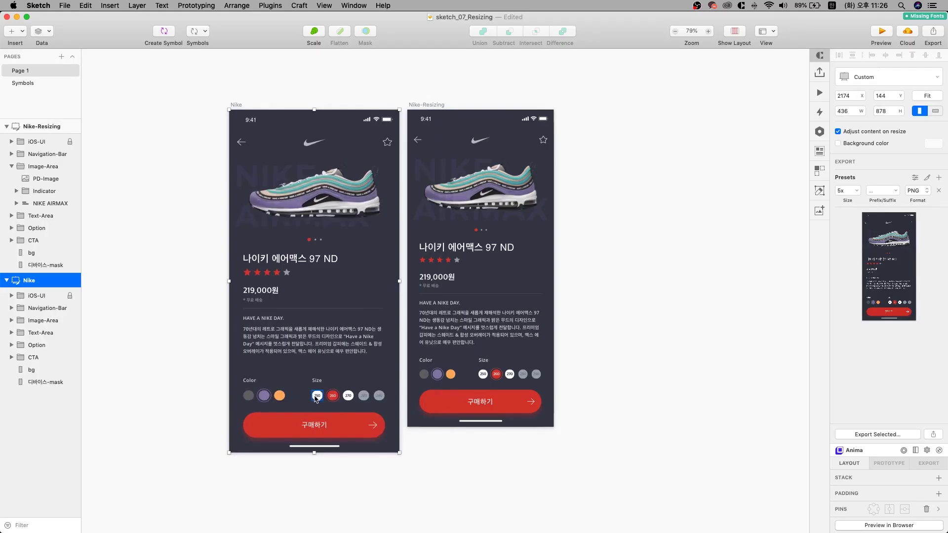
Examine how the size circles, shoe image and other content of the resized Nike artboard compare with the Nike-Resizing artboard
scroll(258, 456, "up", 10)
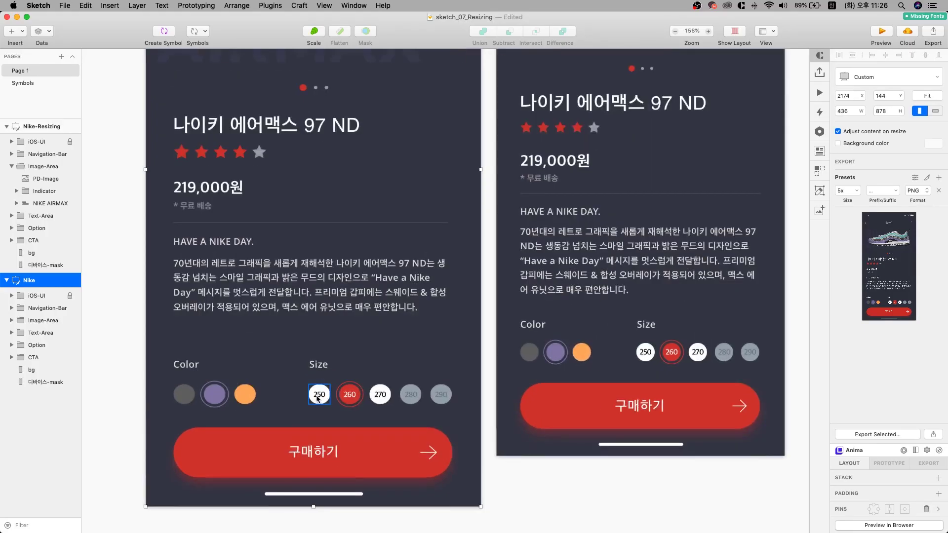
scroll(335, 422, "up", 5)
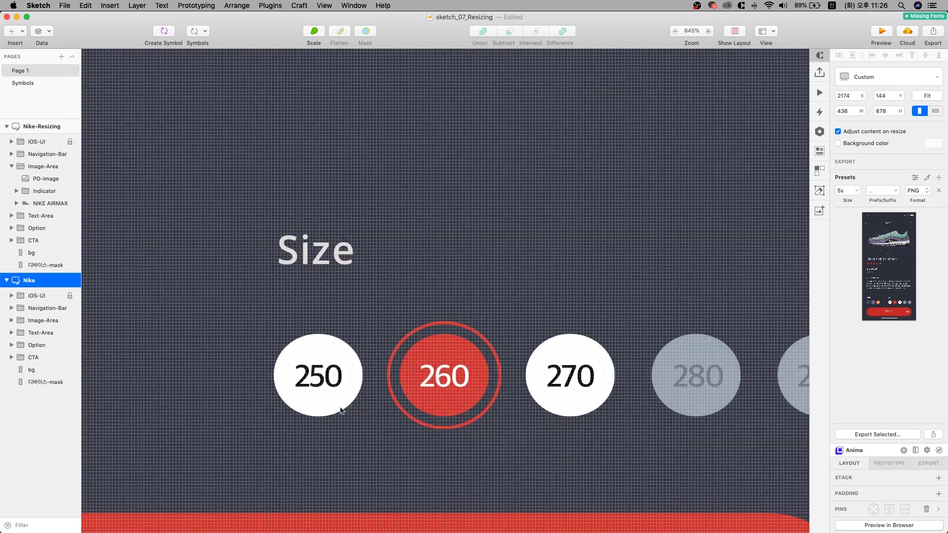
scroll(319, 343, "down", 10)
scroll(321, 341, "up", 8)
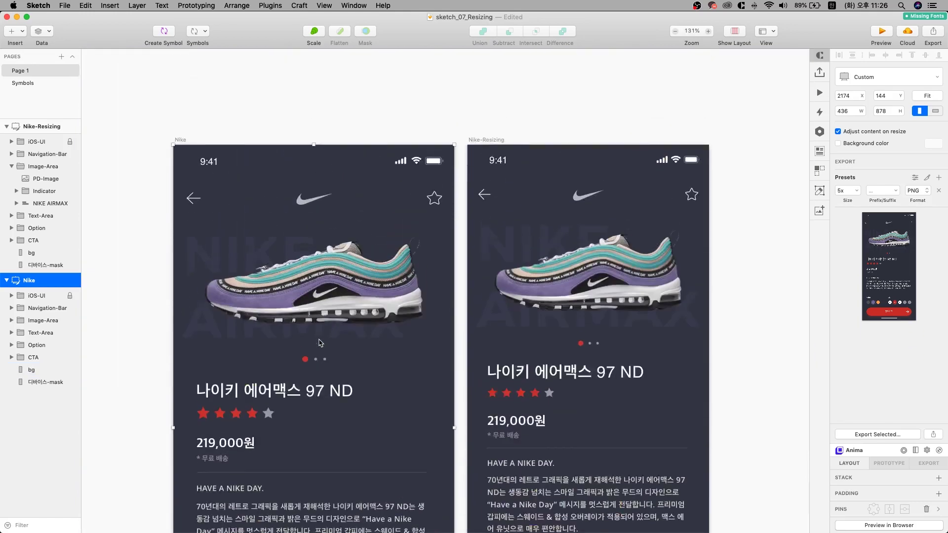
left_click(338, 343)
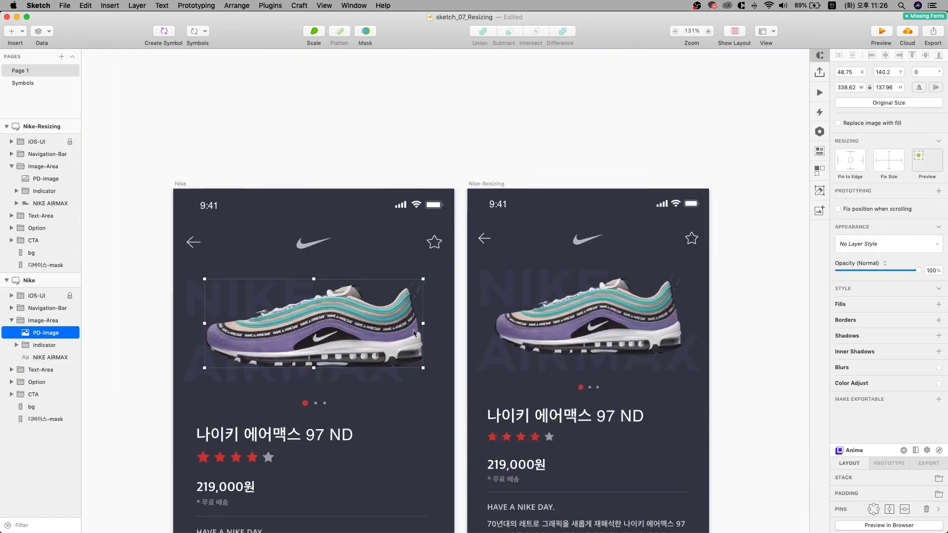
left_click(291, 150)
left_click(203, 182)
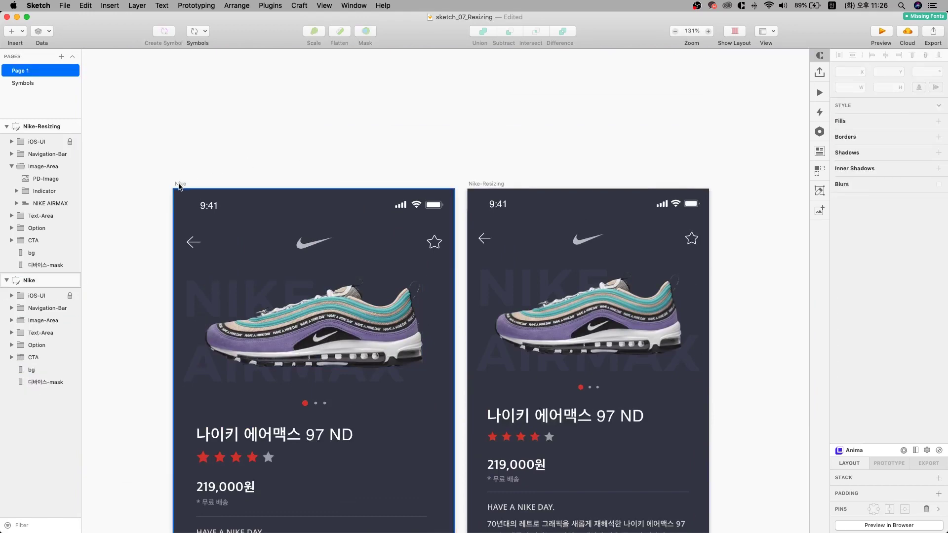
scroll(346, 261, "down", 5)
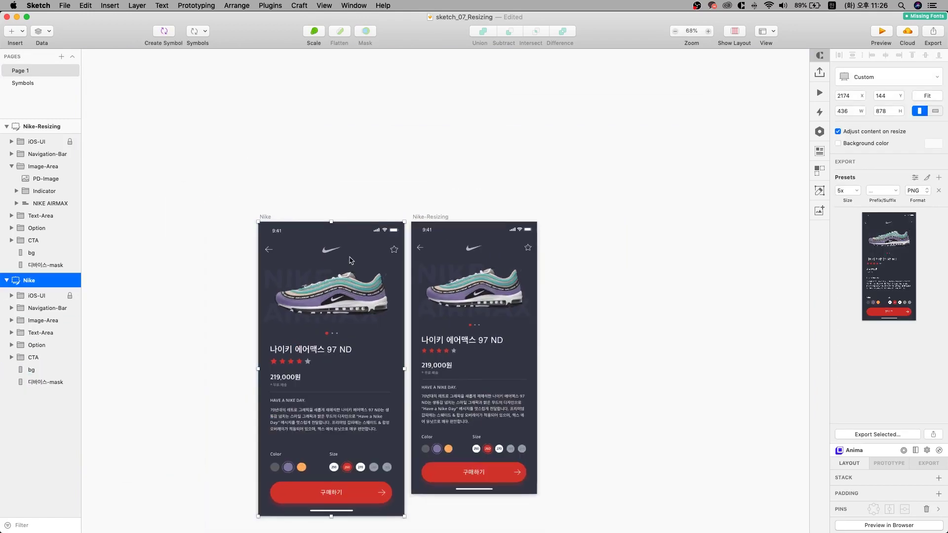
scroll(347, 260, "up", 8)
scroll(326, 233, "down", 5)
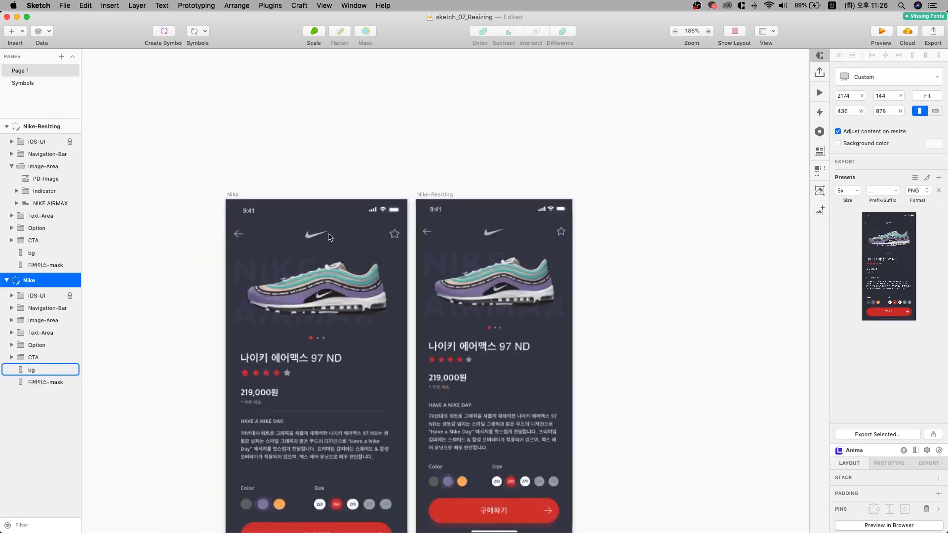
Undo the resizing of the Nike artboard
key("super+z")
key("super+z")
key("super+z")
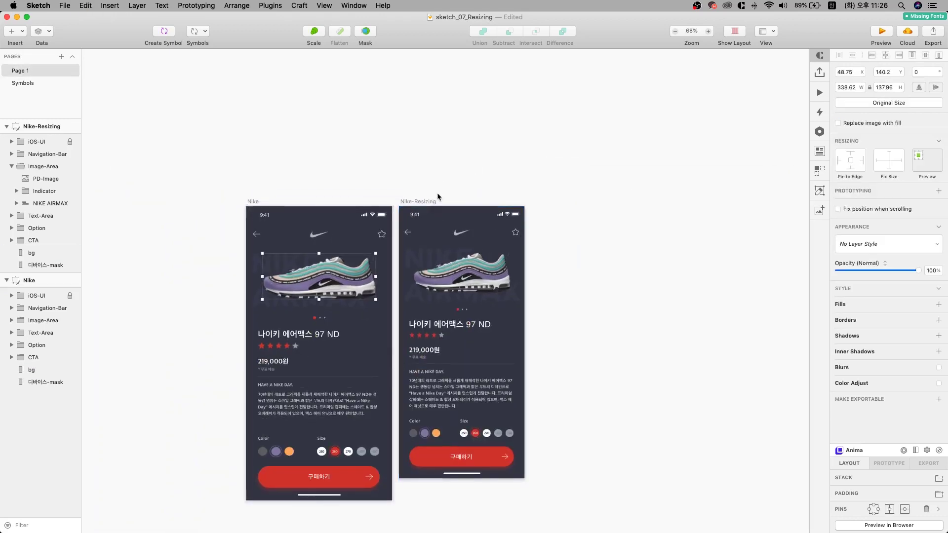
Stretch the Nike-Resizing artboard from its corner to test its resizing behaviour and return it to its original size
left_click(426, 202)
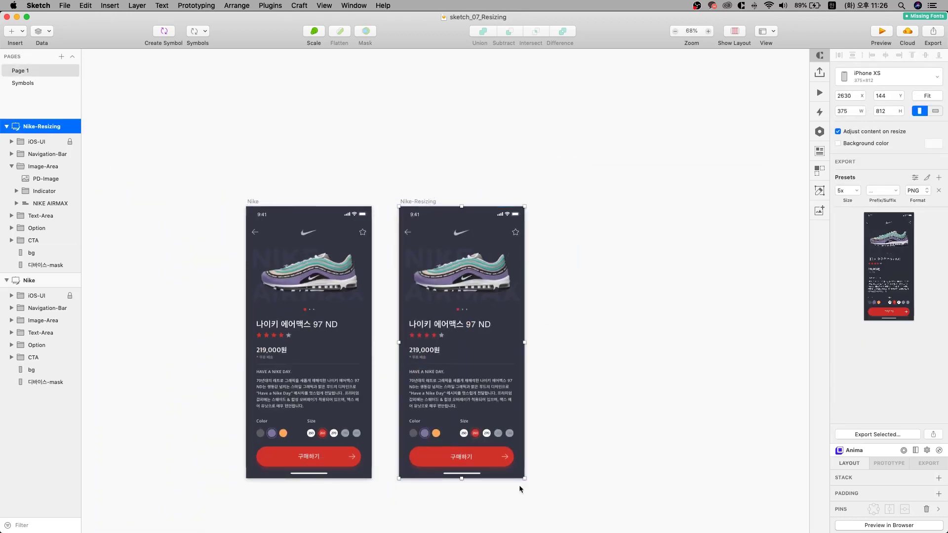
left_click_drag(525, 479, 565, 474)
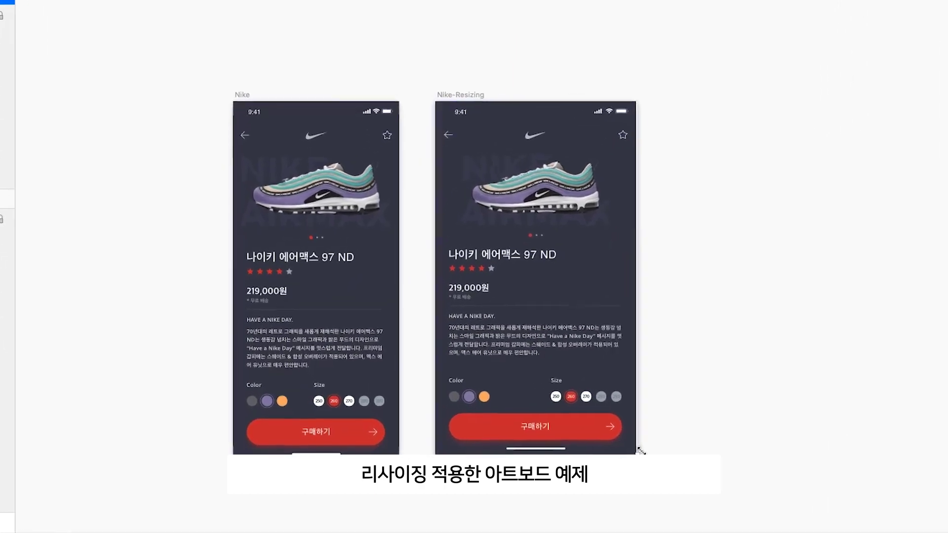
left_click_drag(676, 451, 620, 454)
left_click(701, 410)
scroll(697, 409, "up", 2)
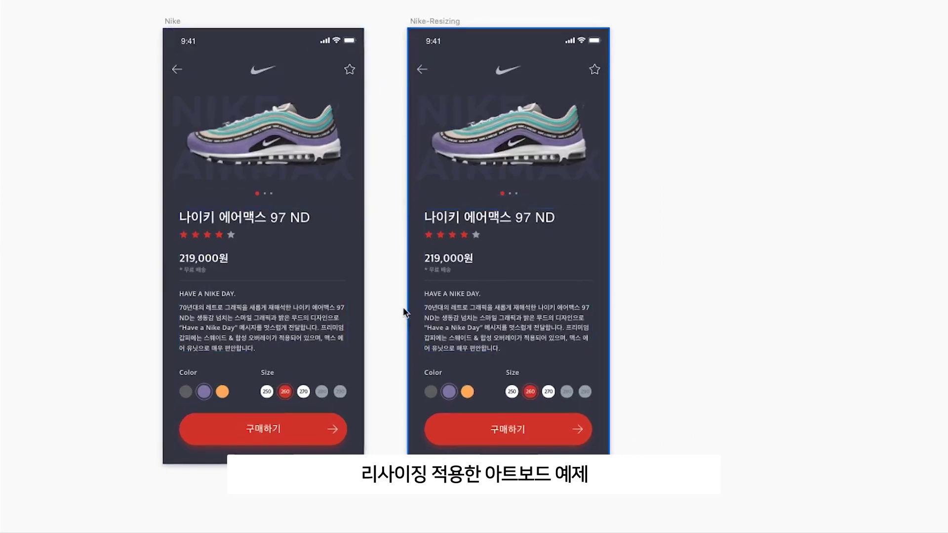
Add a new artboard beside the Nike-Resizing artboard and give it the iPhone XS size preset
scroll(398, 205, "right", 5)
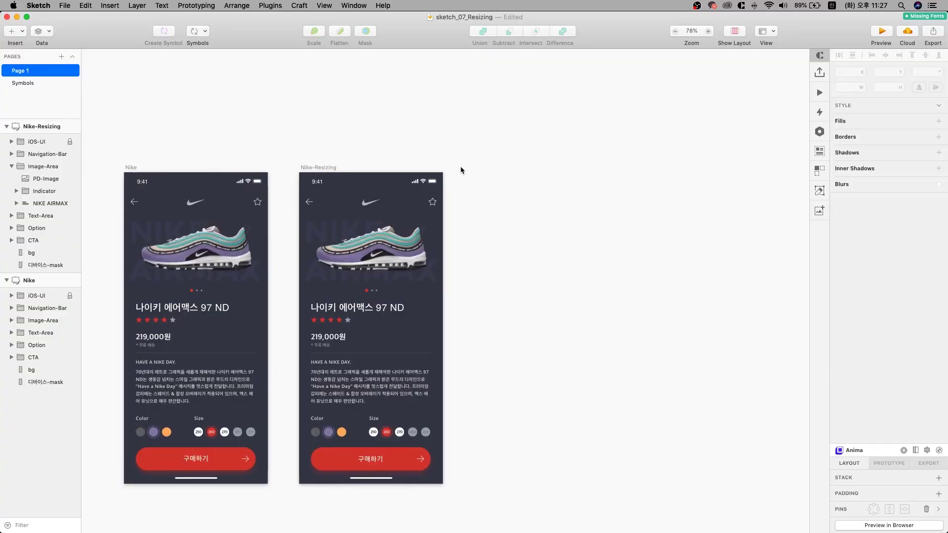
key("a")
left_click_drag(462, 172, 613, 484)
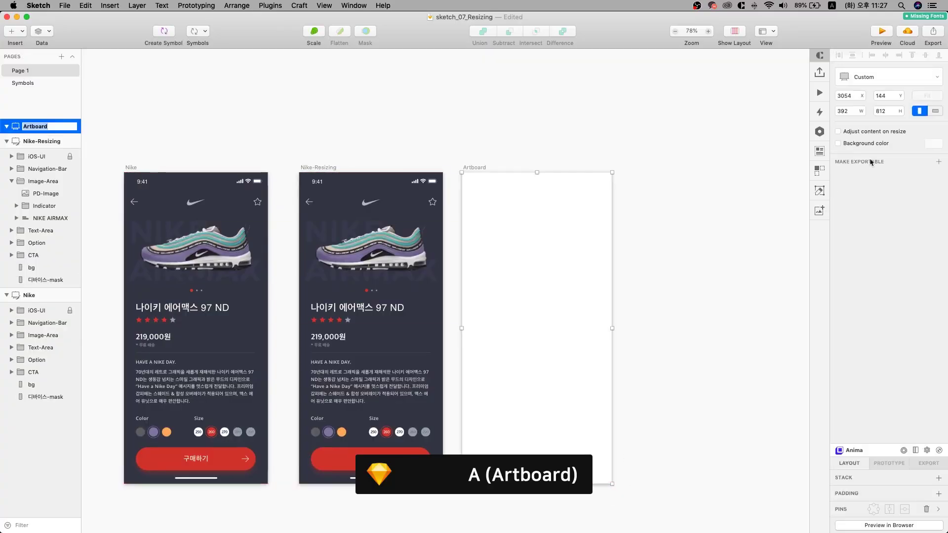
left_click(869, 87)
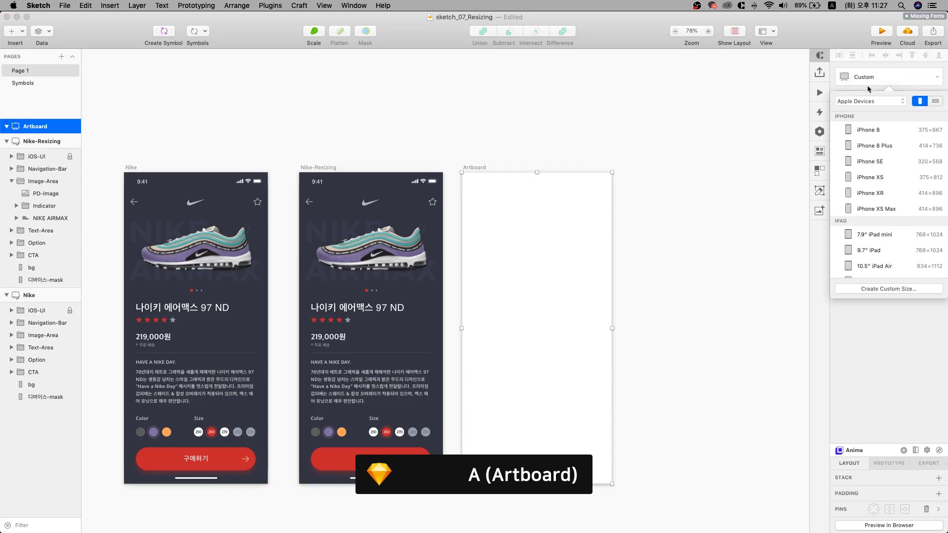
left_click(872, 176)
left_click(538, 254)
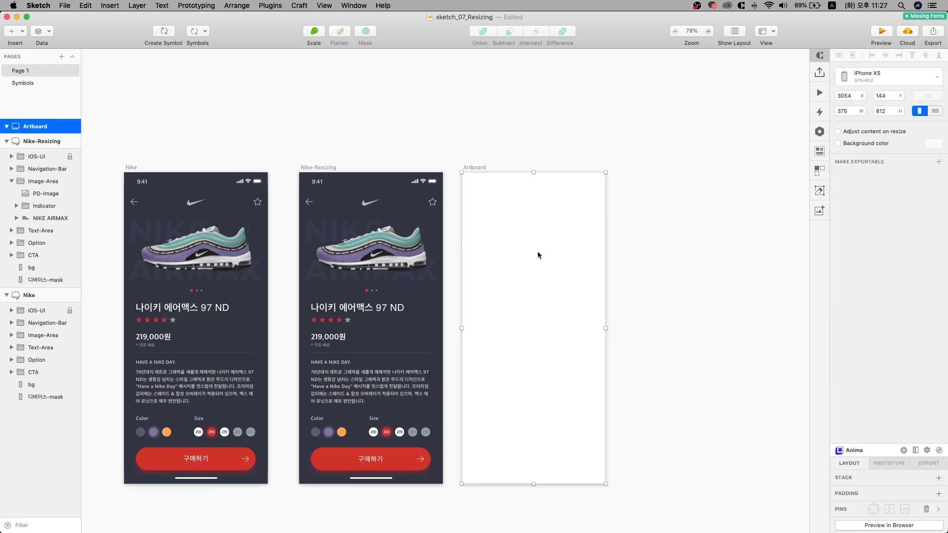
Draw a rectangle about 314 × 70 on the new artboard and place the text "Hello" on it
key("r")
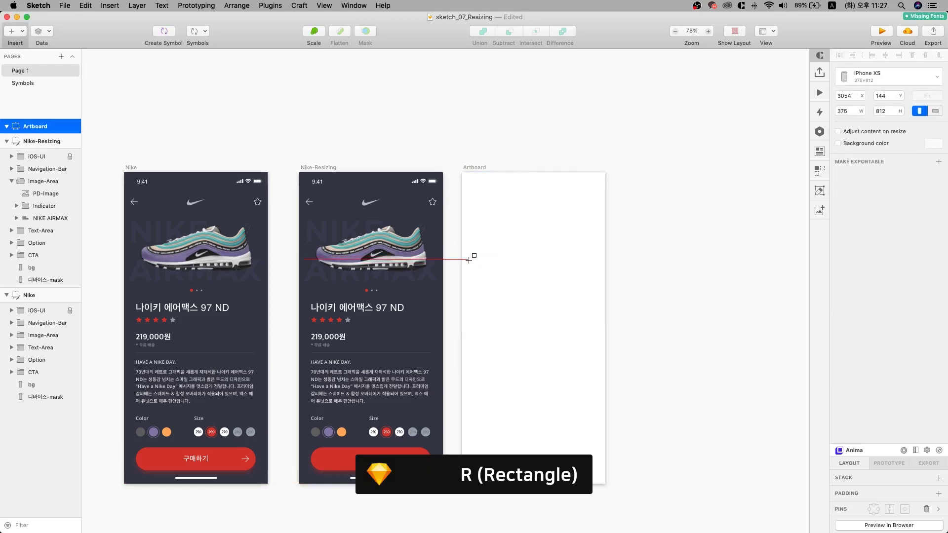
left_click_drag(474, 251, 594, 277)
key("t")
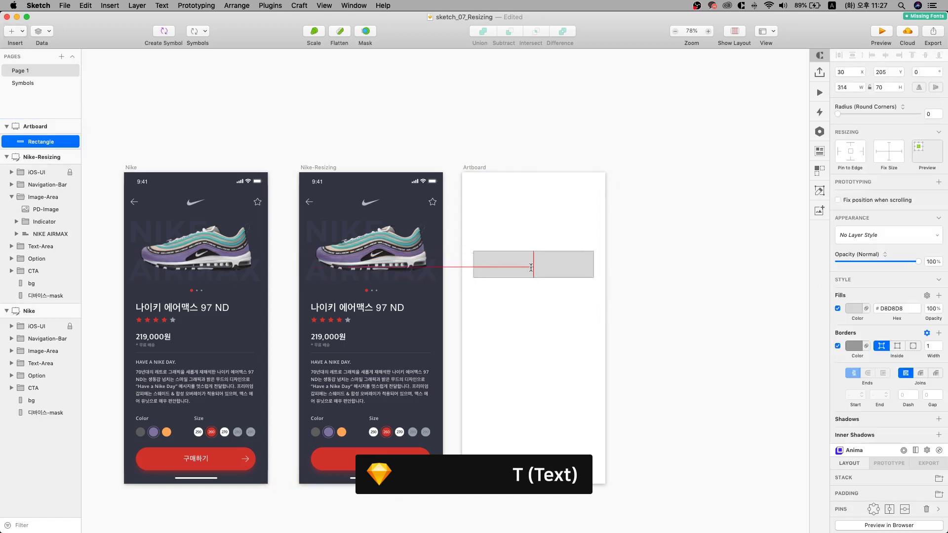
left_click(534, 266)
key("BackSpace")
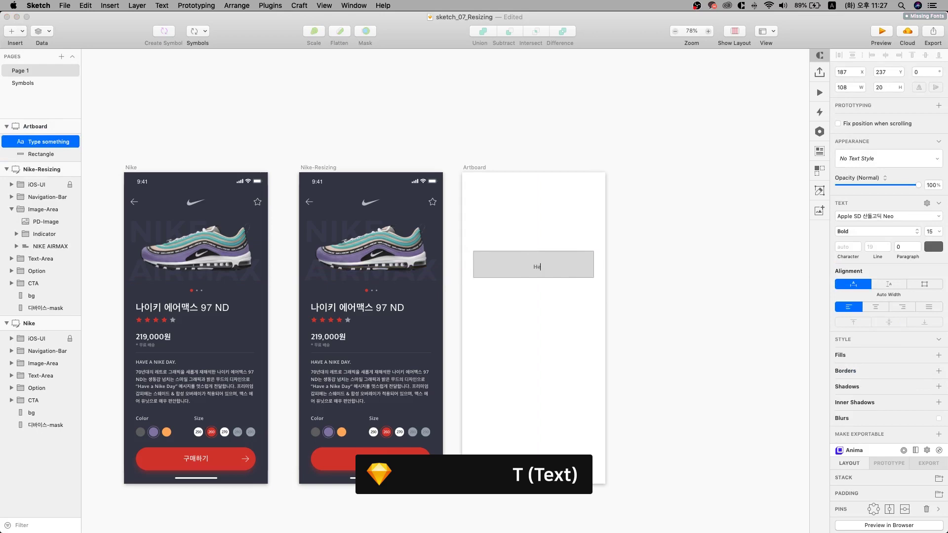
key("Escape")
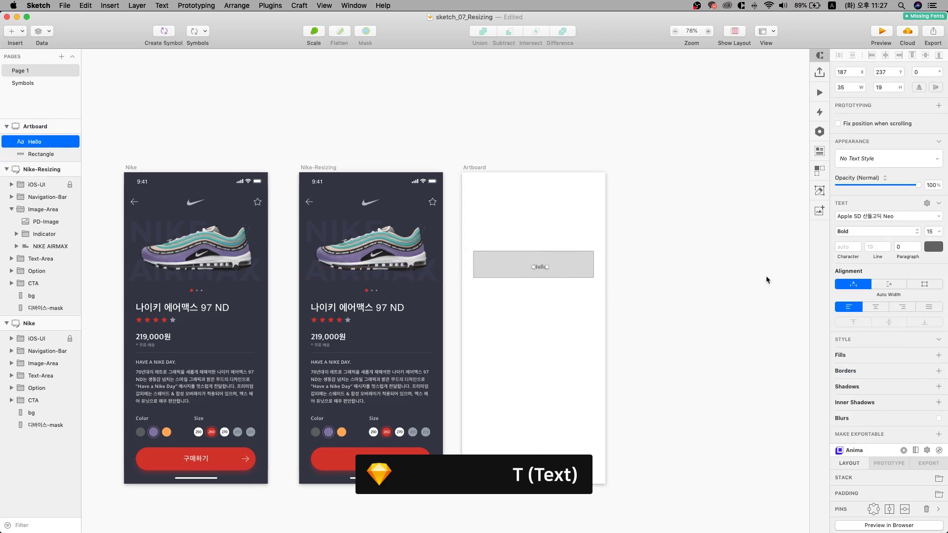
Format the Hello text as centre-aligned, size 24 and white, and position it in the middle of the rectangle
left_click(877, 307)
scroll(498, 290, "up", 5)
left_click_drag(599, 236, 583, 230)
left_click(930, 231)
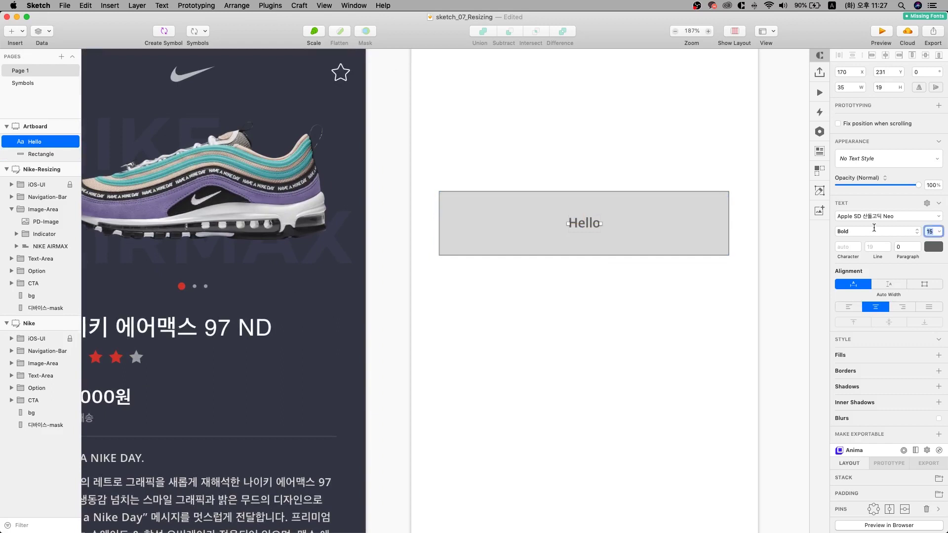
type("24")
key("Return")
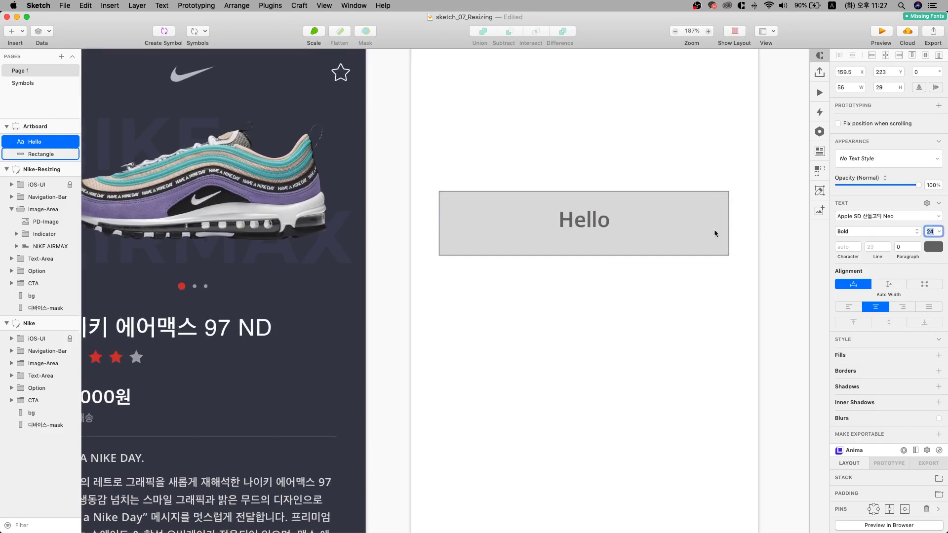
left_click_drag(590, 218, 590, 222)
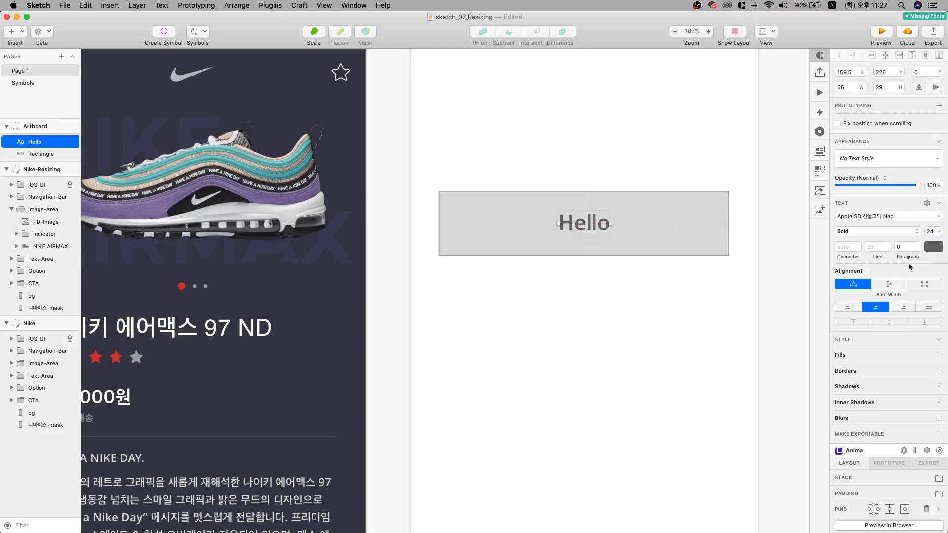
left_click(935, 247)
left_click_drag(868, 309, 807, 248)
Turn off the rectangle's border and set its fill colour to 004FFF
left_click(685, 210)
left_click(838, 347)
left_click(891, 309)
type("004fff")
key("Return")
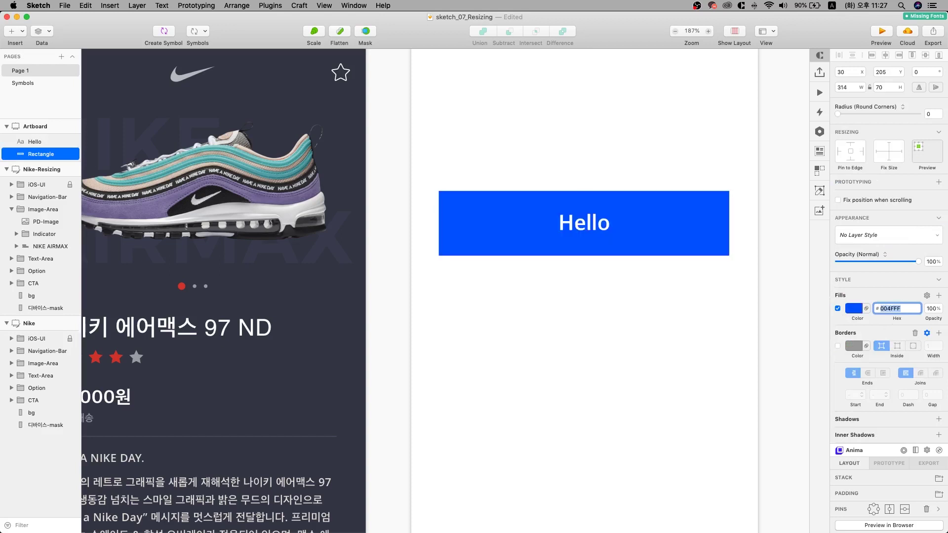
Round the blue rectangle's corners fully, with a radius of 35
left_click(760, 191)
left_click(724, 197)
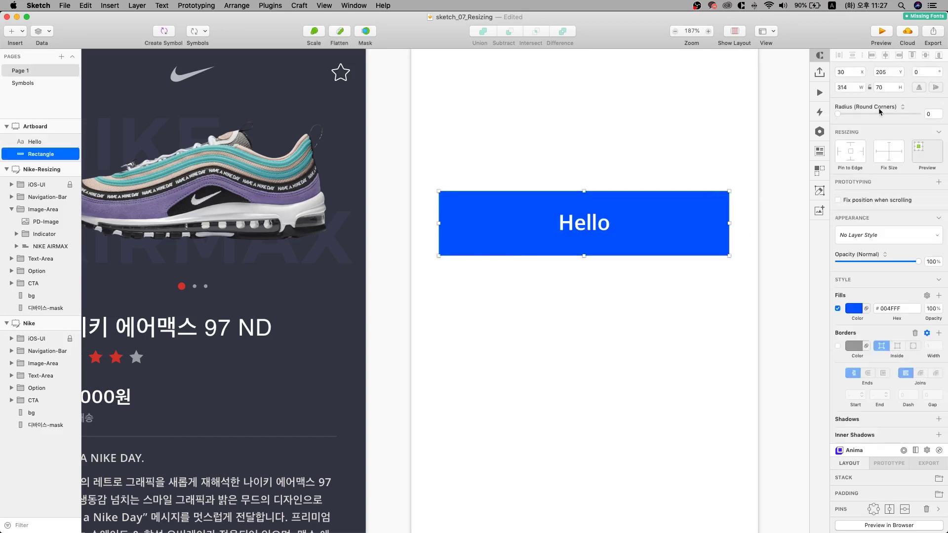
left_click(918, 115)
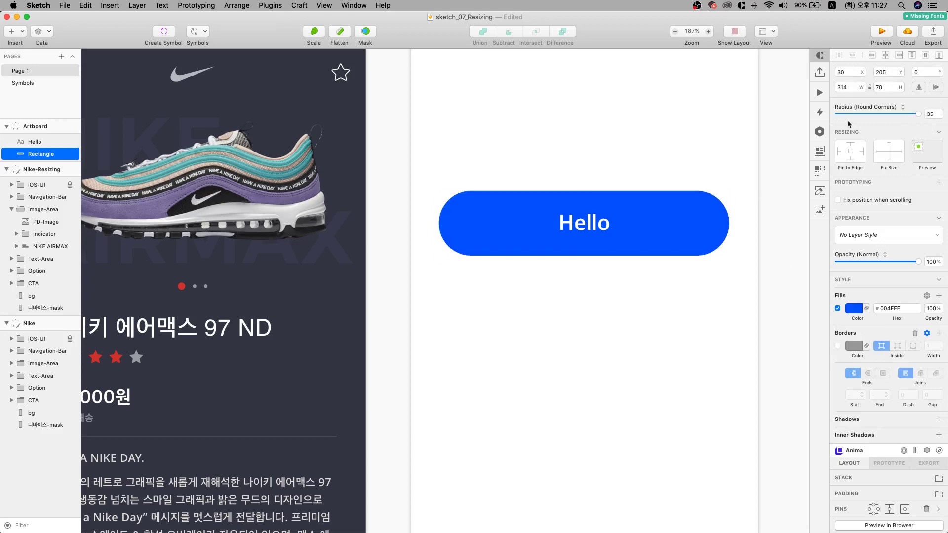
left_click(579, 143)
Set the blue rectangle's width to 320 and centre-align the Hello text with it
scroll(578, 141, "down", 5)
scroll(588, 152, "up", 3)
left_click(585, 255)
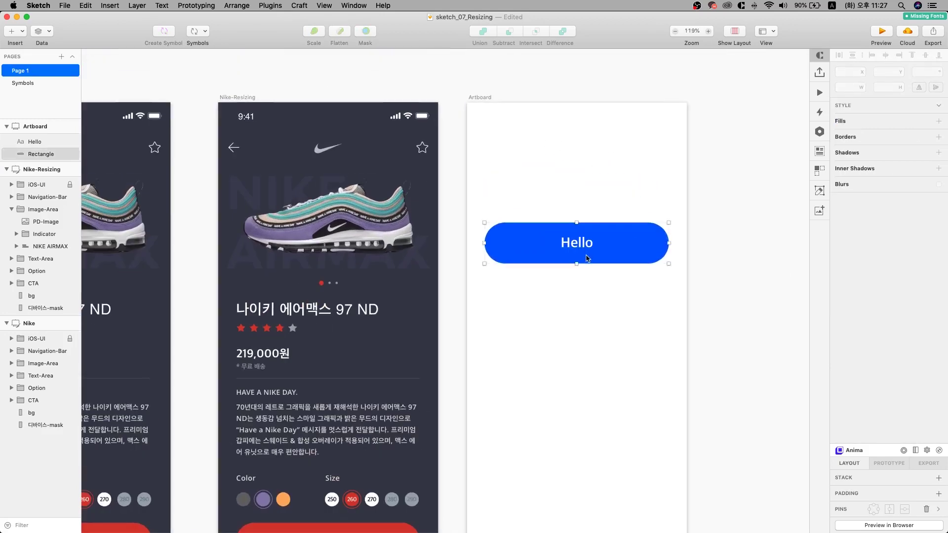
left_click(862, 88)
type("320")
key("Return")
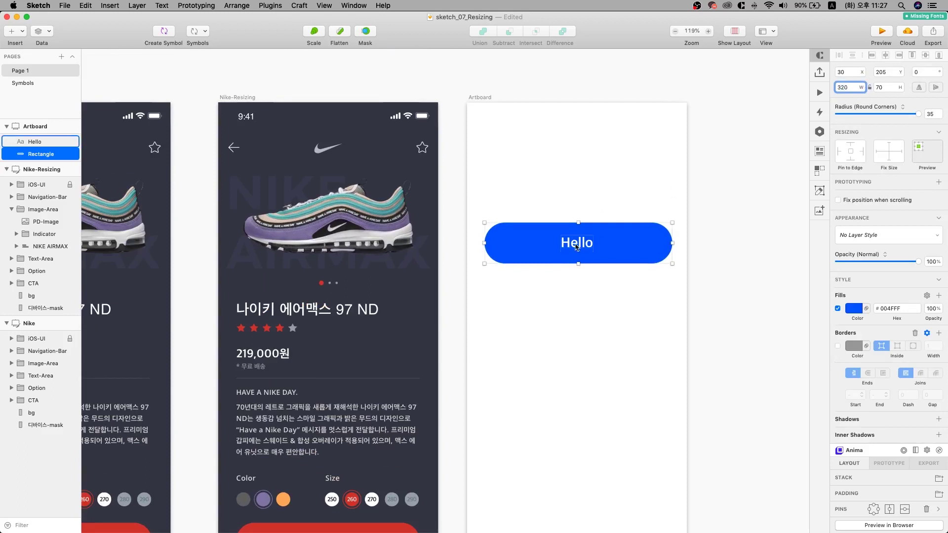
left_click(588, 240, "shift")
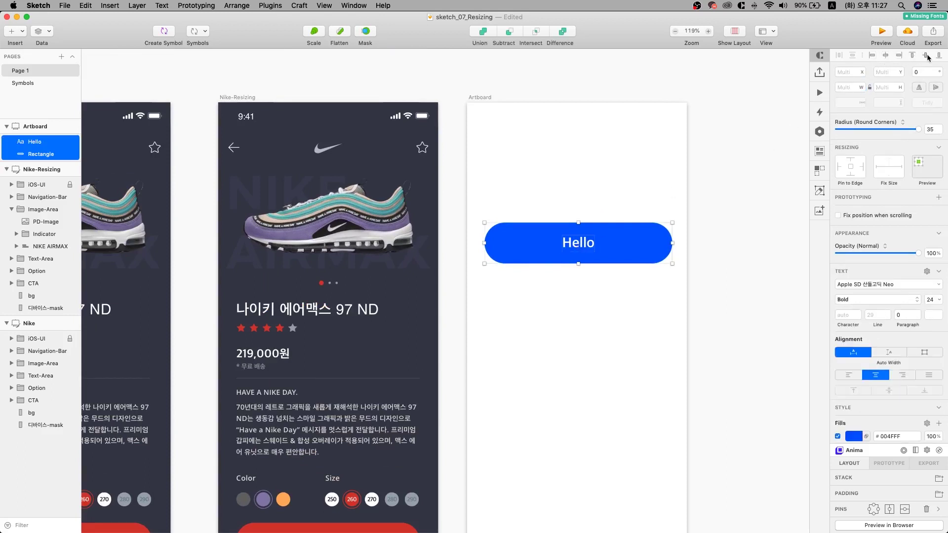
Group the Hello text with the blue rectangle and name the group Button
key("super+g")
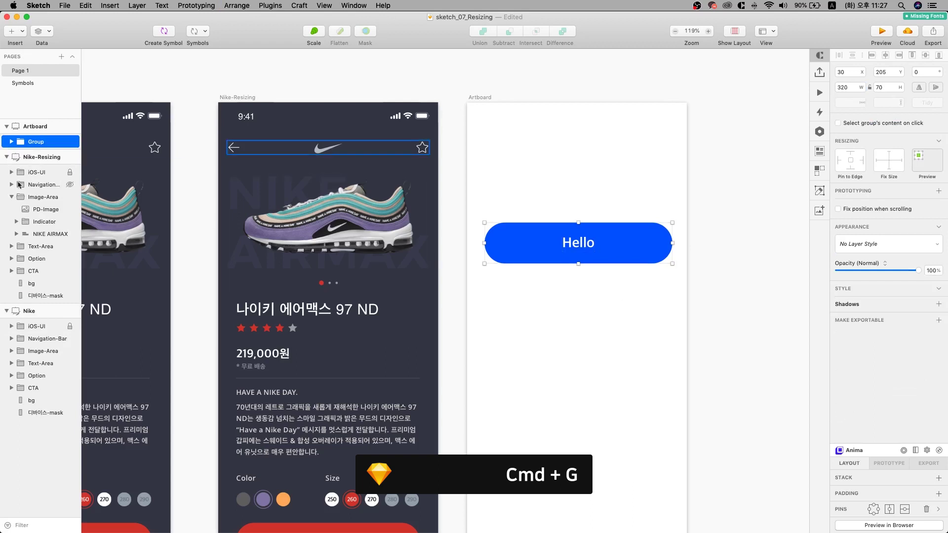
double_click(40, 142)
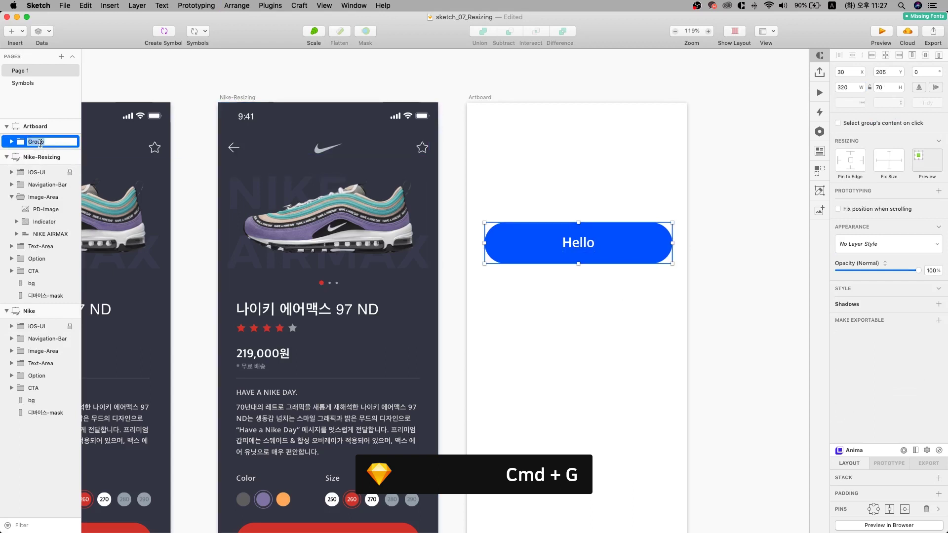
type("Button")
key("Return")
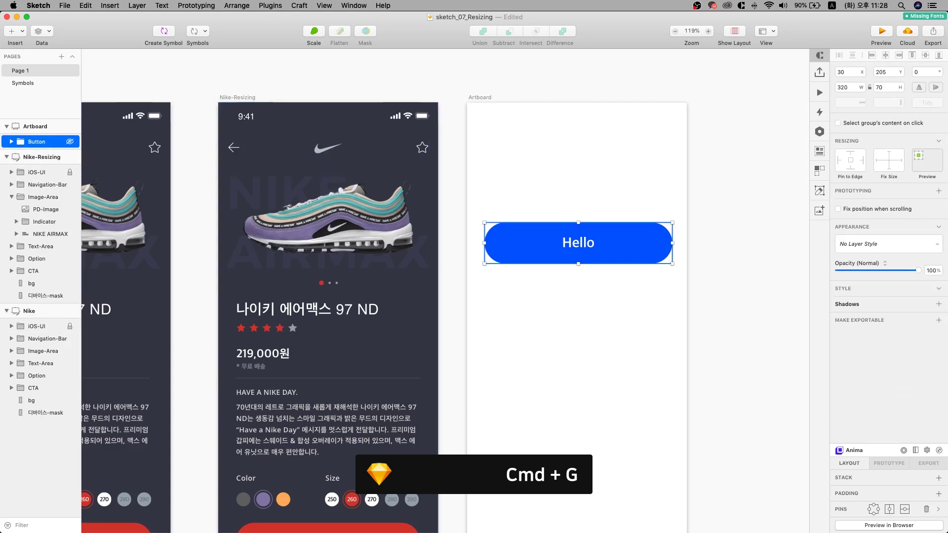
Try resizing the white artboard freehand around the Hello button, and undo the resize
left_click(525, 165)
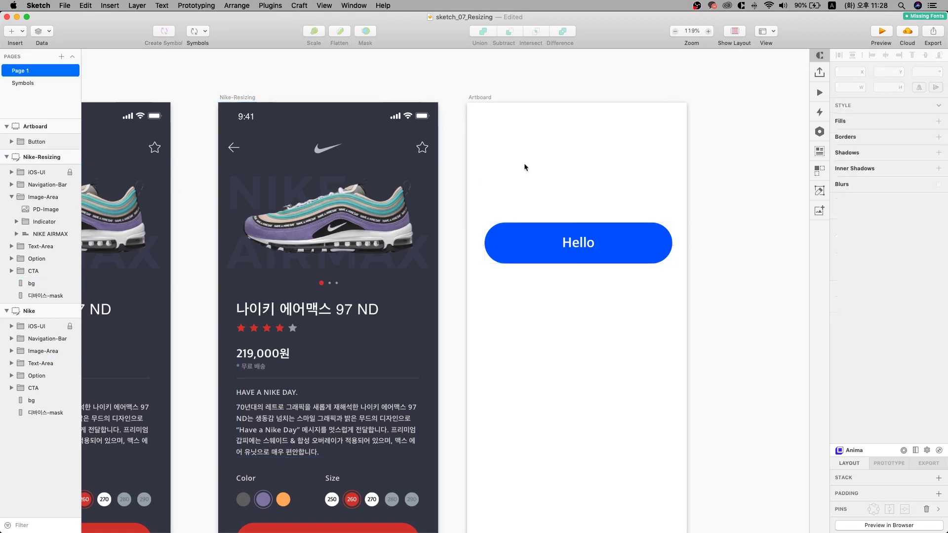
scroll(527, 164, "down", 3)
scroll(527, 164, "right", 1)
left_click(490, 120)
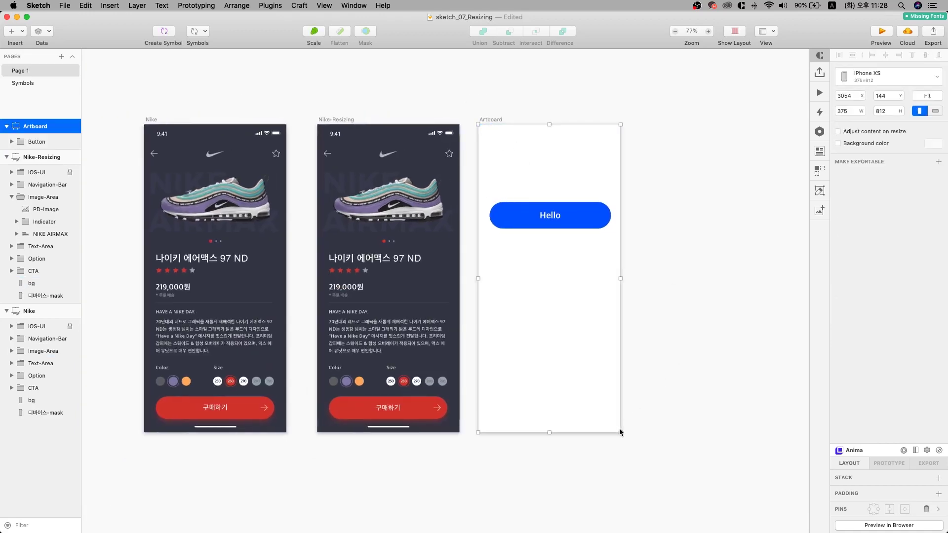
left_click_drag(619, 431, 663, 389)
key("super+z")
Try the Android 360×640 preset on the white artboard with the button re-centred, and undo both changes
left_click(872, 87)
left_click(867, 102)
left_click(868, 111)
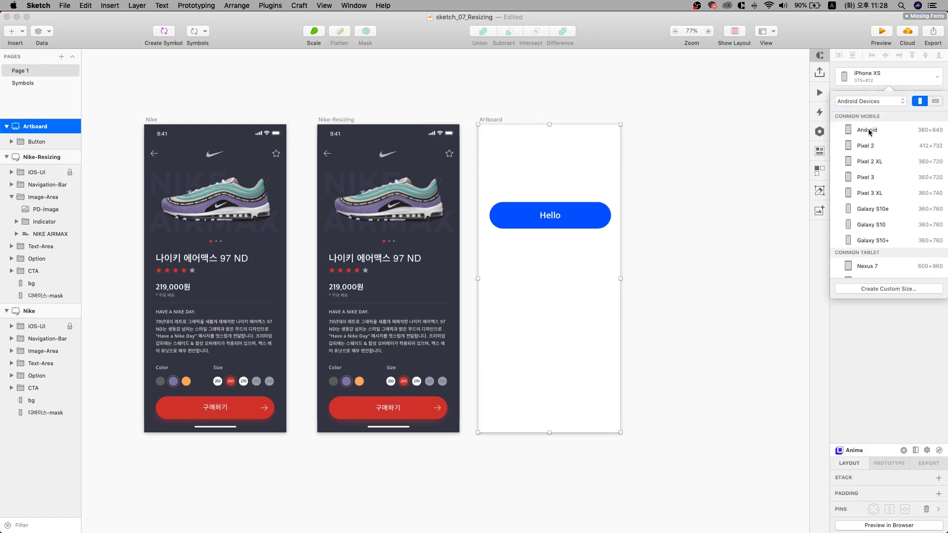
left_click(870, 131)
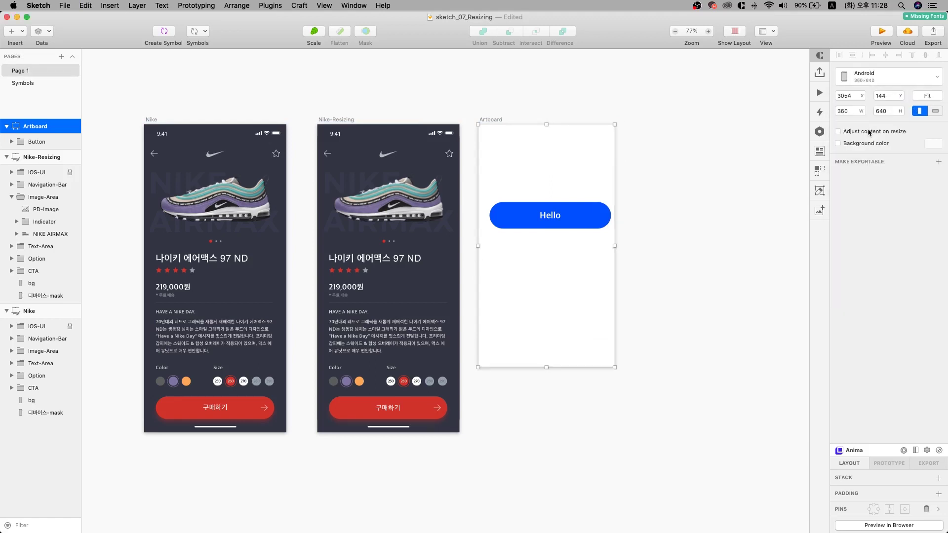
left_click_drag(561, 218, 557, 218)
left_click(618, 223)
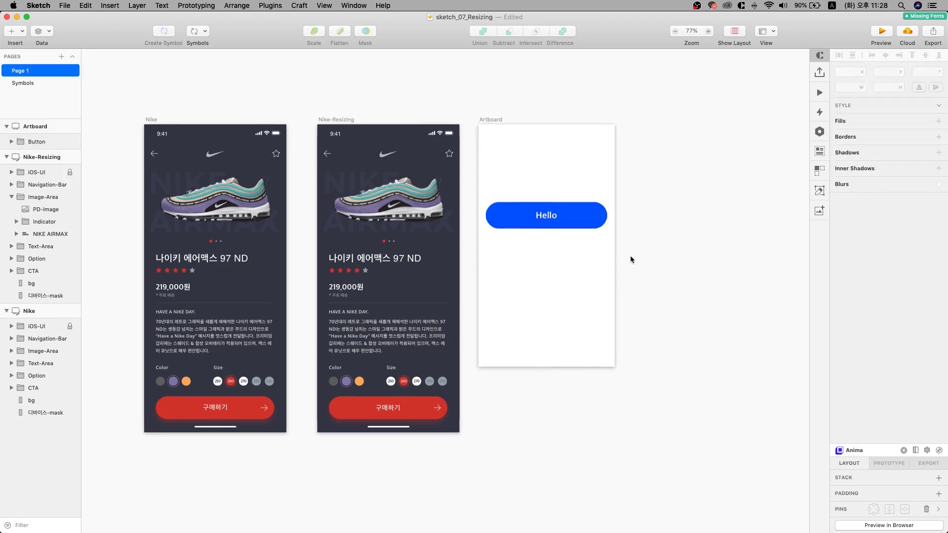
key("super+z")
key("super+z")
key("Escape")
Turn on Adjust content on resize for the white iPhone XS artboard
left_click(495, 121)
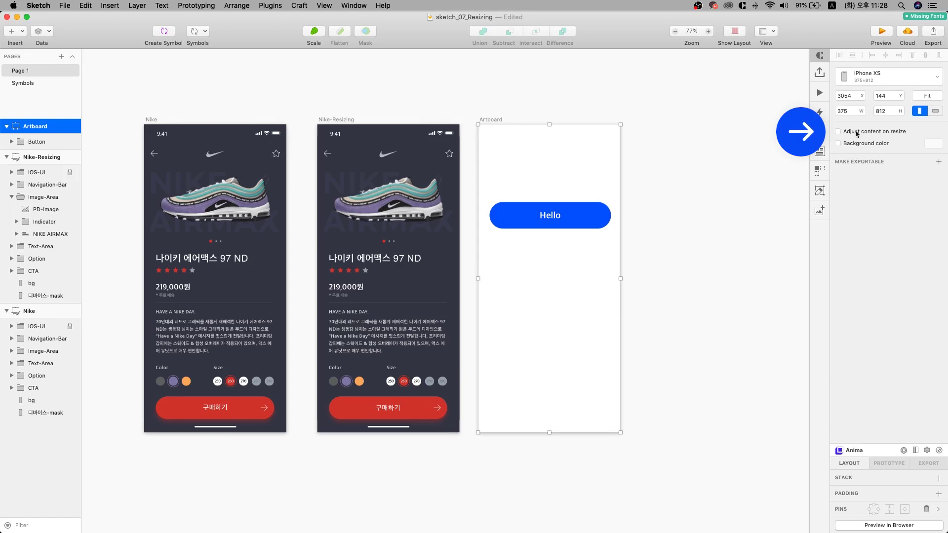
left_click(838, 131)
mouse_move(621, 433)
left_mouse_down()
mouse_move(519, 426)
mouse_move(642, 438)
mouse_move(621, 432)
left_mouse_up()
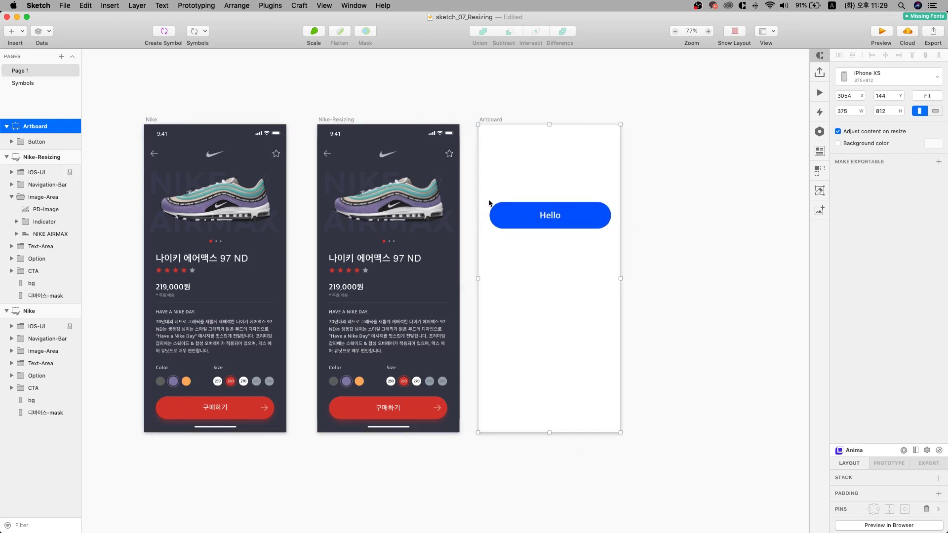
Try shrinking the artboard to about 188 and about 76 wide with content adjustment on, undoing each resize
left_click_drag(621, 432, 547, 430)
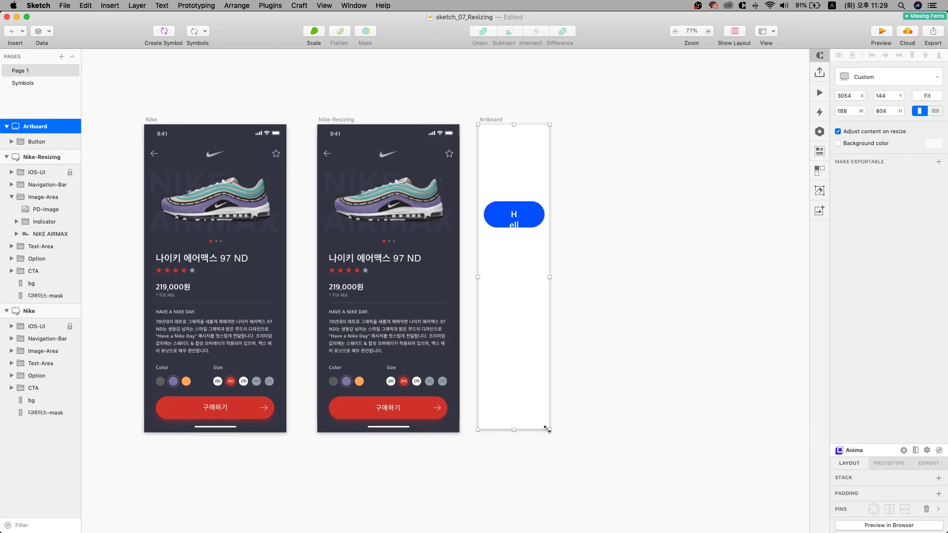
key("super+z")
scroll(608, 203, "up", 10)
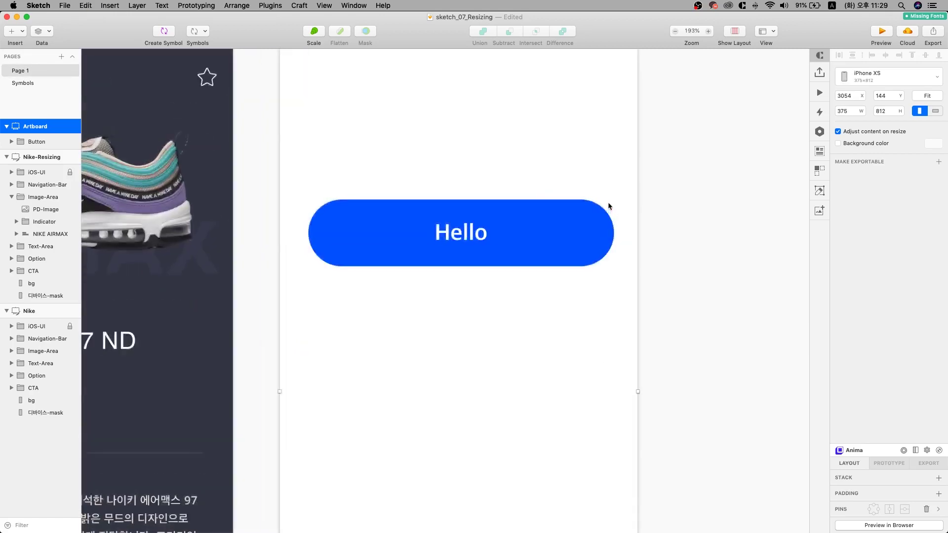
scroll(616, 222, "up", 3)
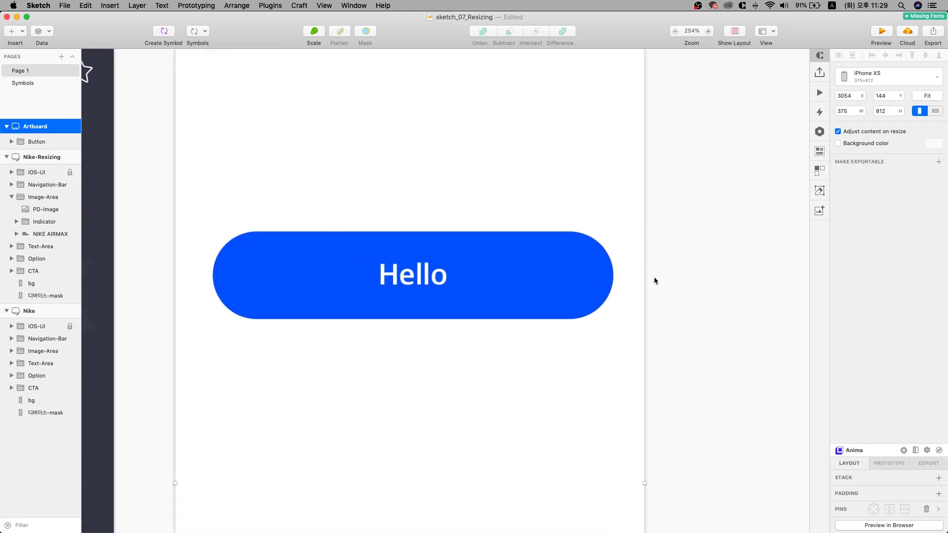
left_click_drag(642, 482, 269, 482)
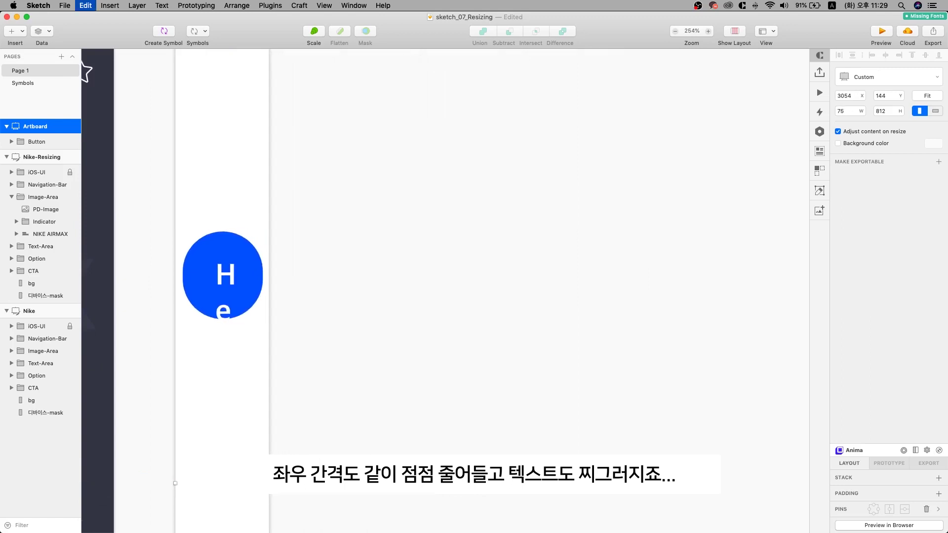
key("super+z")
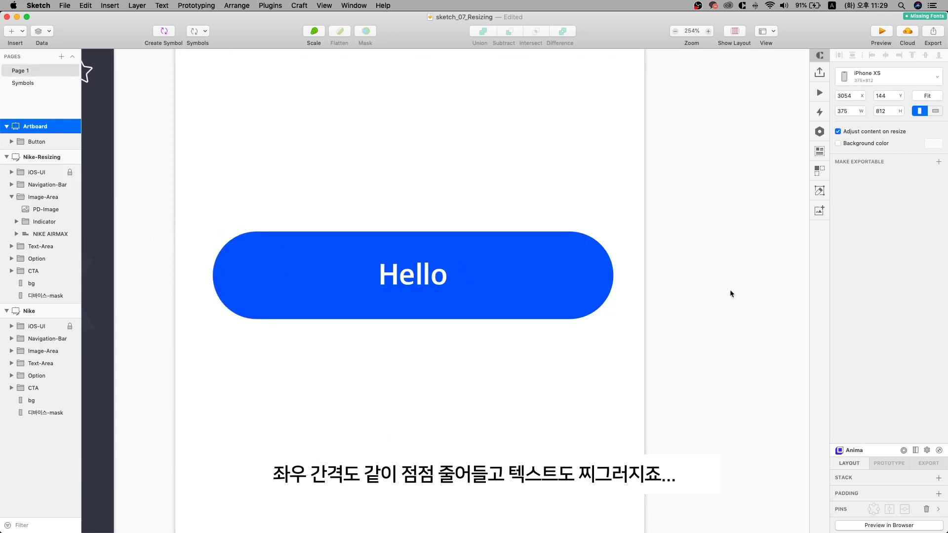
Pin the Button group to the left and right edges of its artboard
left_click(731, 293)
left_click(525, 275)
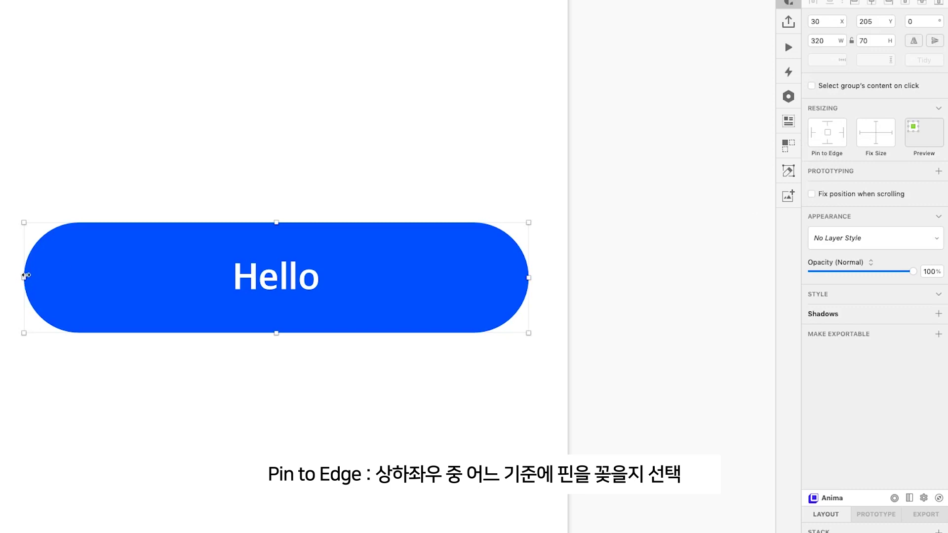
left_click(812, 132)
left_click(842, 132)
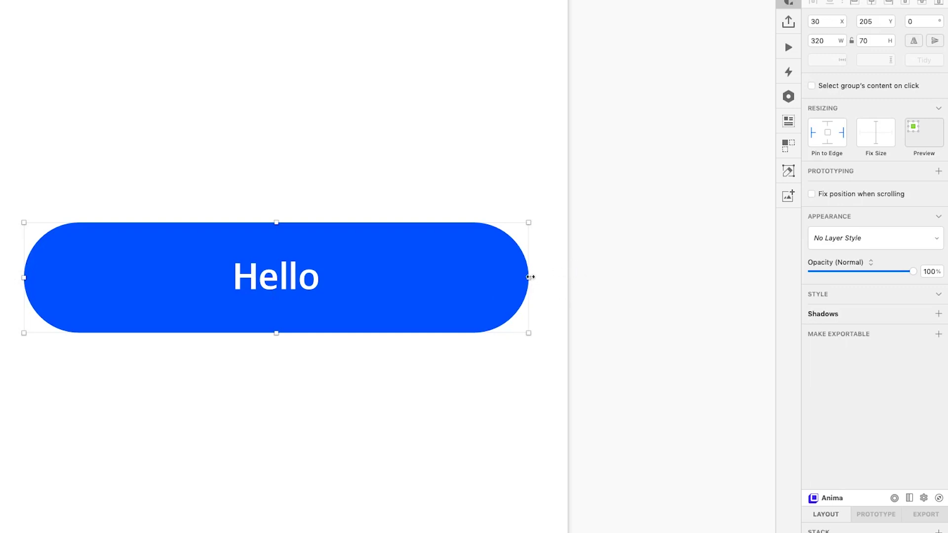
Test the pinned Button group by narrowing the artboard, and undo the resize
scroll(559, 270, "down", 5)
left_click(594, 265)
left_click(334, 111)
left_click_drag(562, 380, 466, 378)
key("super+z")
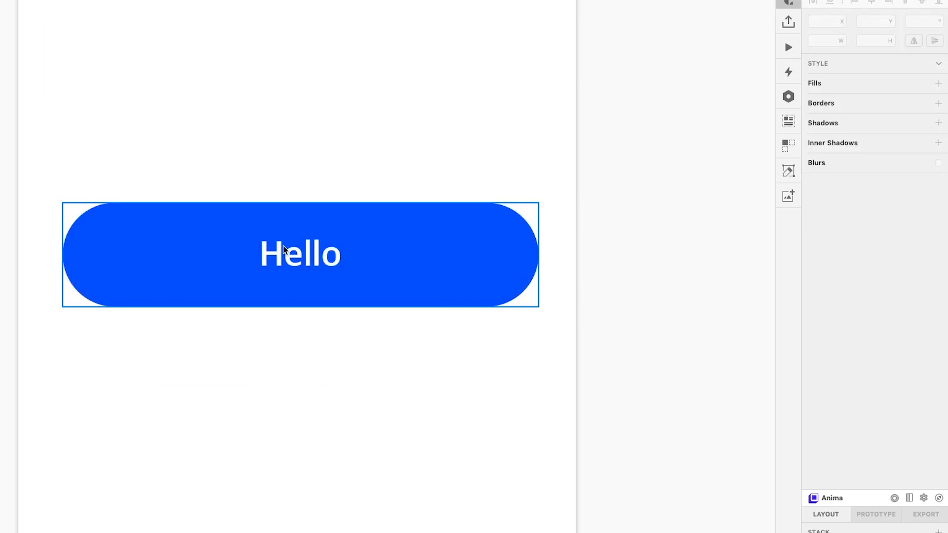
Fix the width of the Hello text inside the button, keeping its height fixed too
left_click(308, 253)
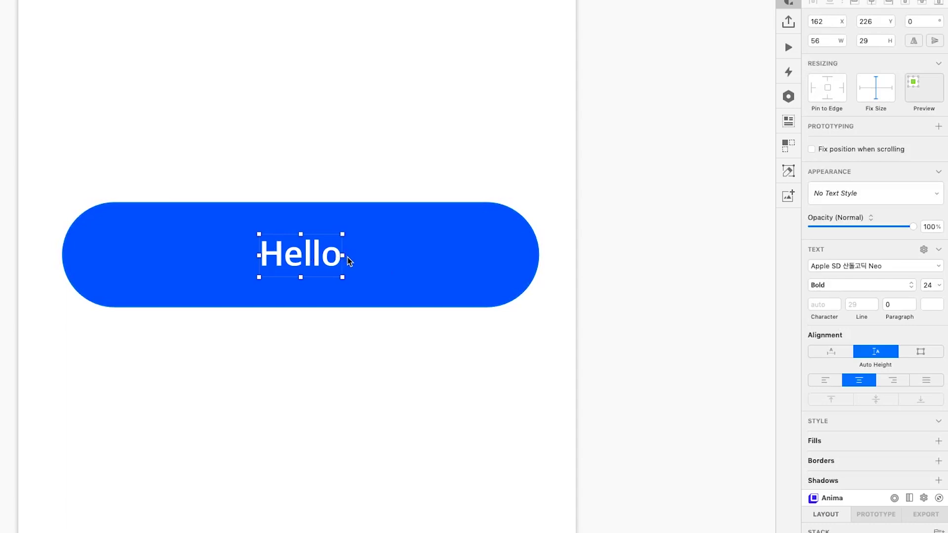
left_click(866, 88)
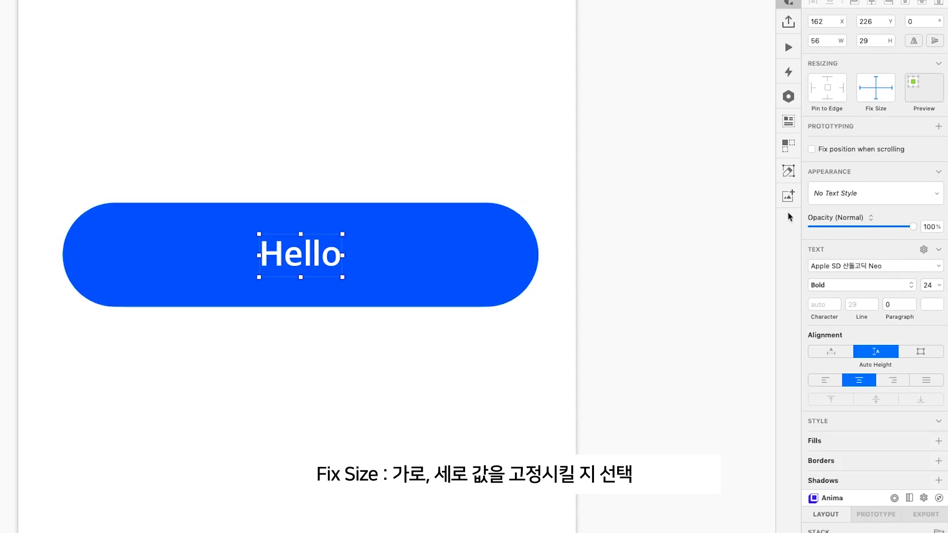
left_click(876, 85)
left_click(652, 187)
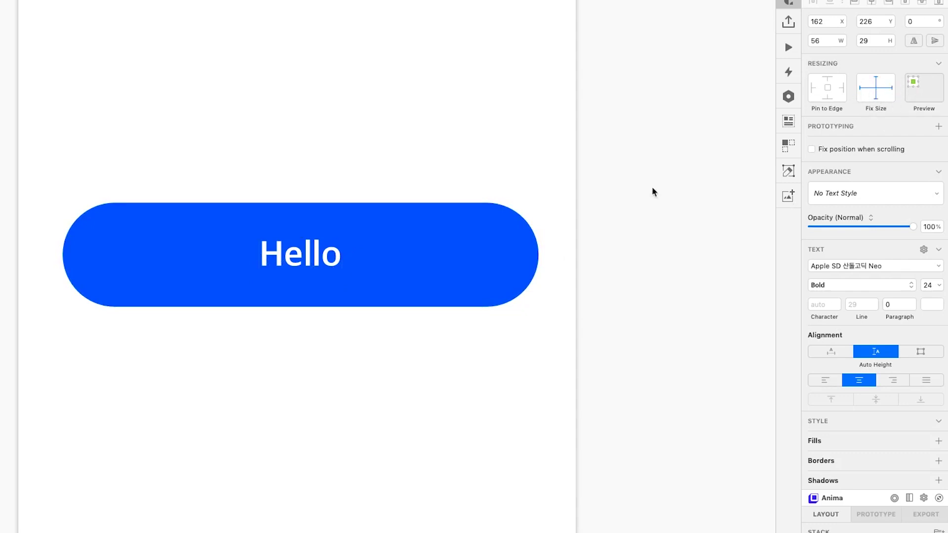
Test the fixed-size Hello text by narrowing the artboard, and undo the resize
scroll(652, 186, "down", 5)
left_click(356, 78)
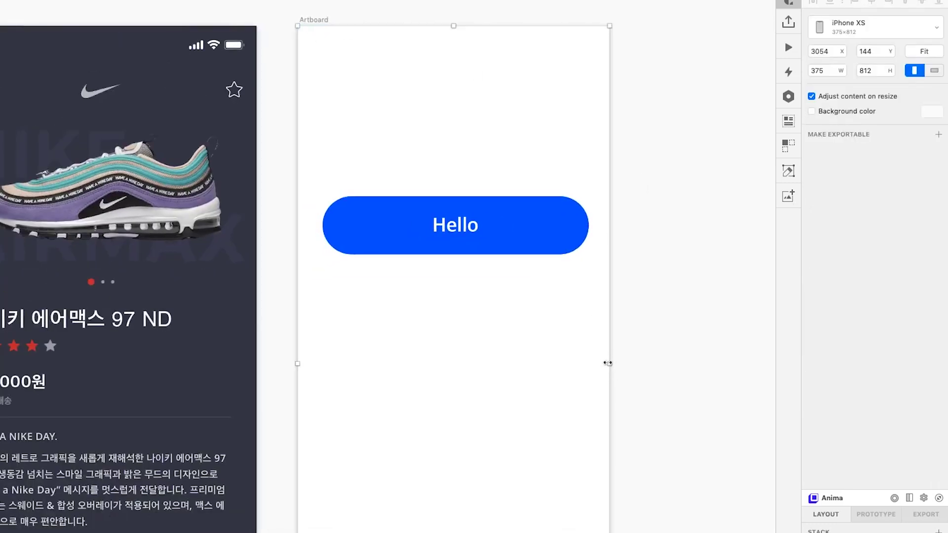
left_click_drag(608, 363, 527, 364)
key("super+z")
left_click(683, 245)
Widen the Hello text box evenly on both sides to about 284 inside the button
left_click(464, 240)
left_click(463, 240)
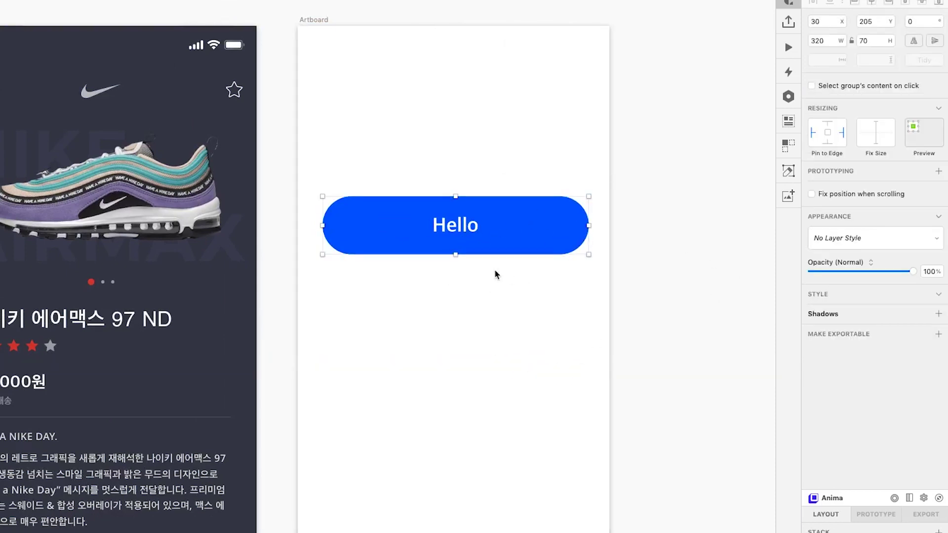
double_click(461, 228)
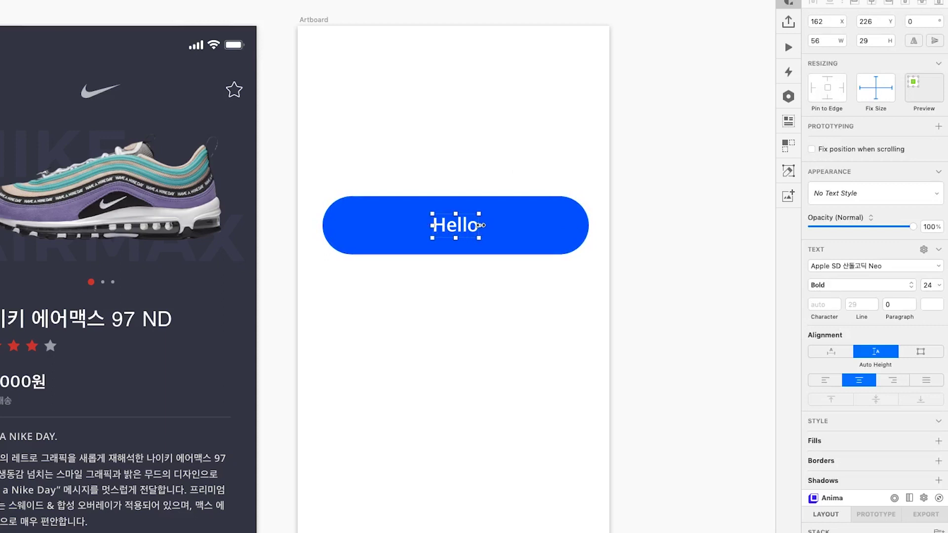
left_click_drag(480, 225, 574, 225)
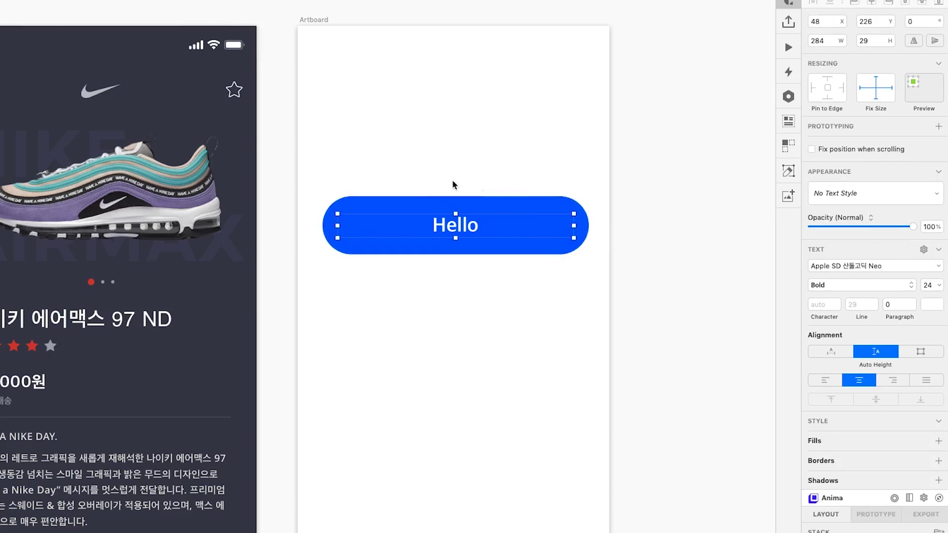
Extend the button's text to read Hello Designbase
double_click(434, 228)
left_click(469, 230)
key("Right")
type("Designb")
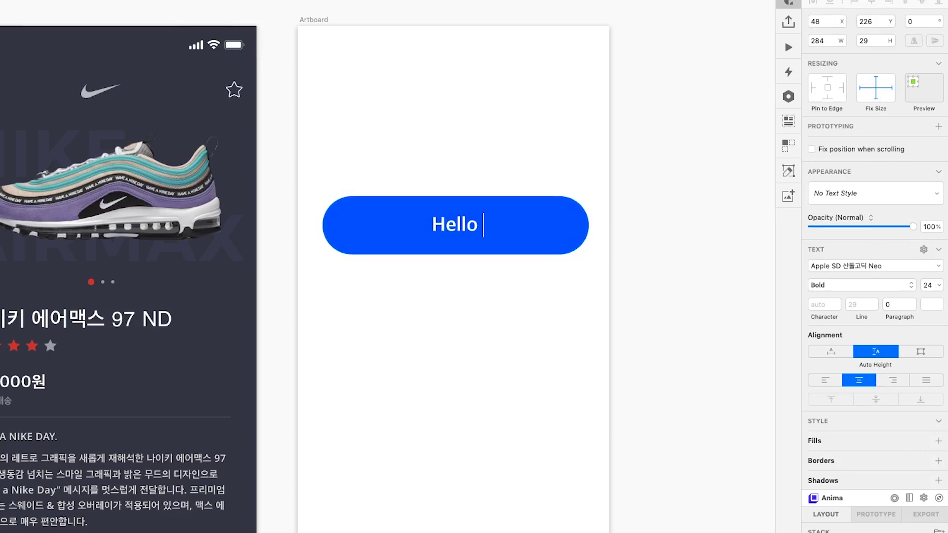
type("ase")
key("Escape")
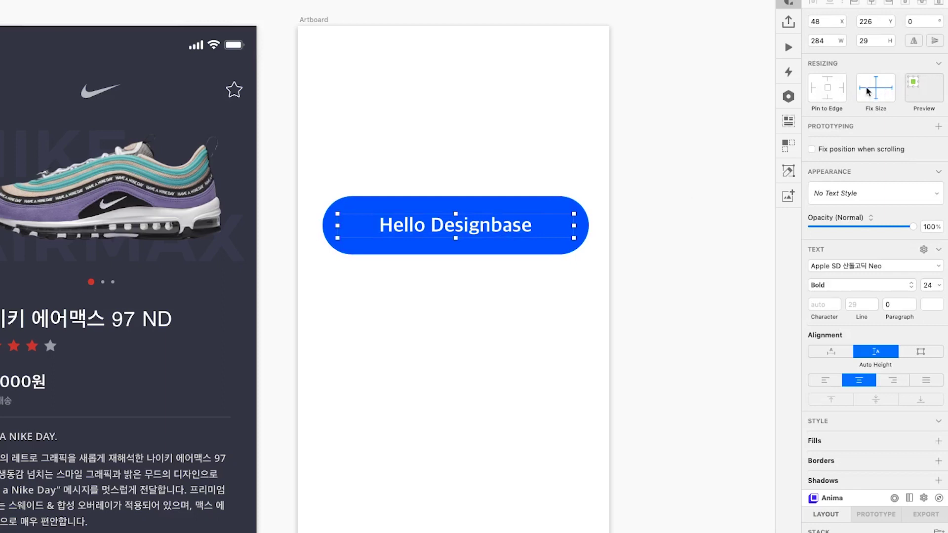
Try narrowing the artboard around the Hello Designbase button, and widen it back to 375
left_click(372, 57)
left_click(308, 18)
left_click_drag(610, 364, 545, 364)
left_click(508, 231)
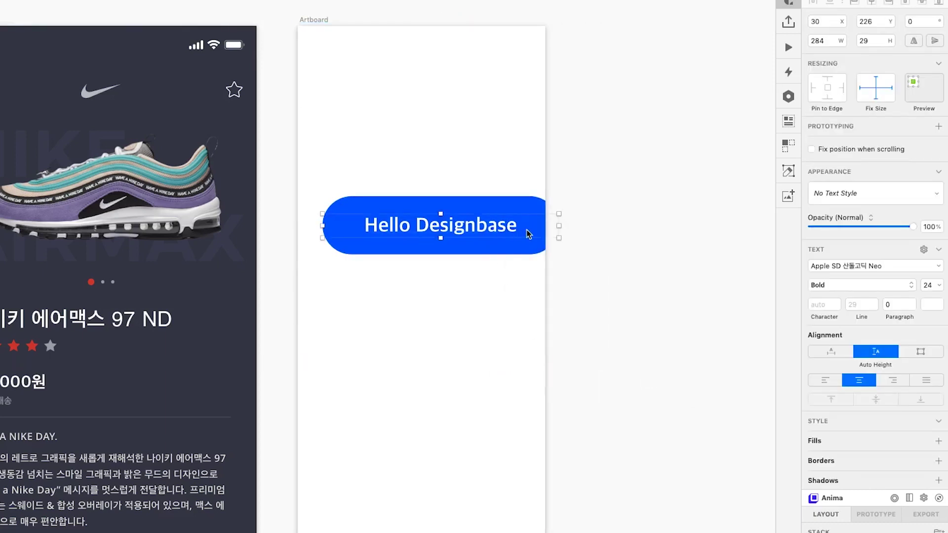
left_click(670, 216)
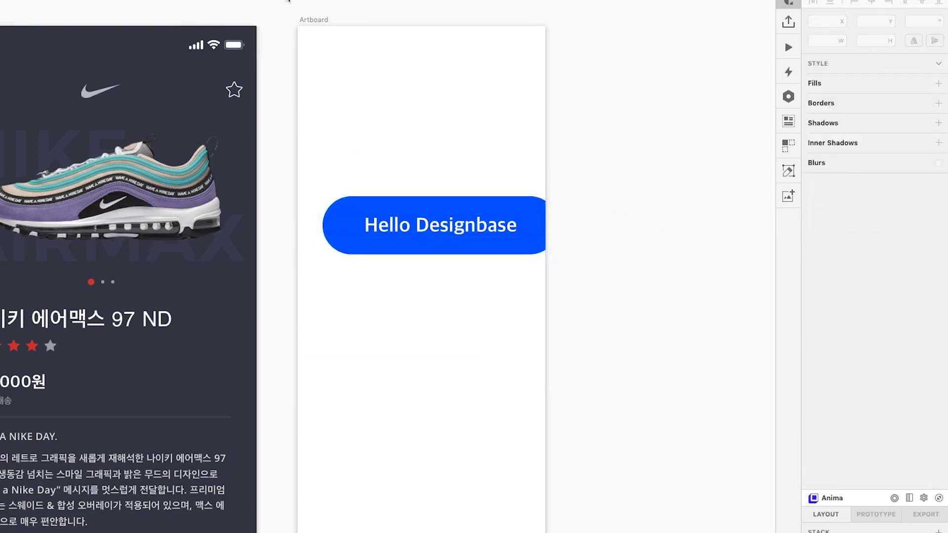
left_click(313, 28)
left_click_drag(549, 364, 609, 362)
Release the fixed width of the Hello Designbase text and pin it to the left and right edges
left_click(512, 232)
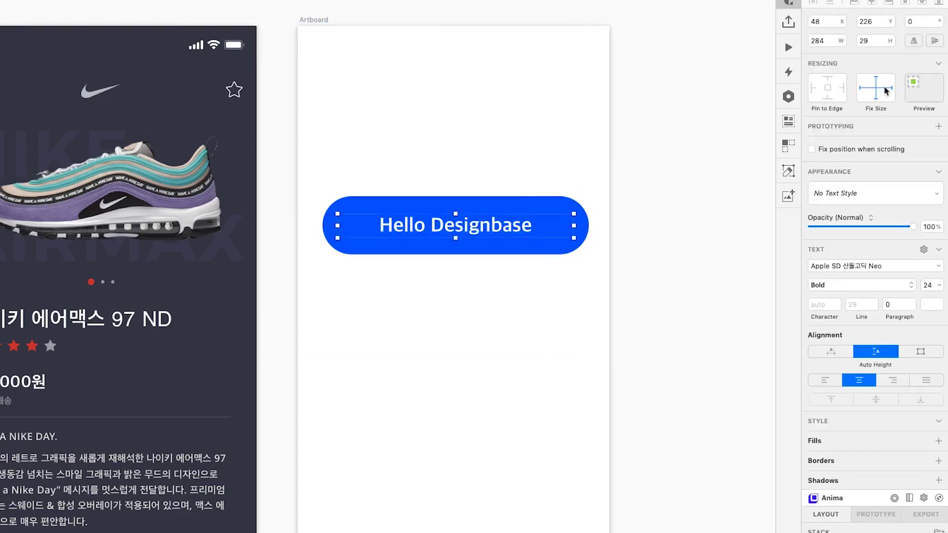
left_click(885, 89)
left_click(843, 88)
left_click(814, 88)
left_click(636, 216)
Test the pinned text by narrowing the artboard and by trying the iPhone 8 preset on it
left_click(332, 31)
left_click_drag(610, 363, 559, 366)
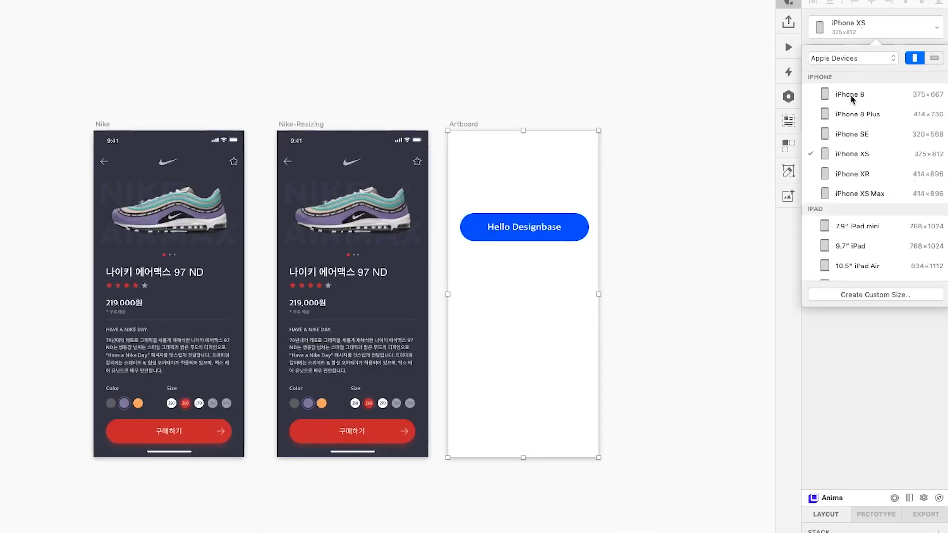
left_click(851, 96)
Duplicate the white artboard beside the original and set the copy to the iPhone 8 size, 375×667
left_click_drag(461, 125, 632, 128)
scroll(633, 128, "right", 4)
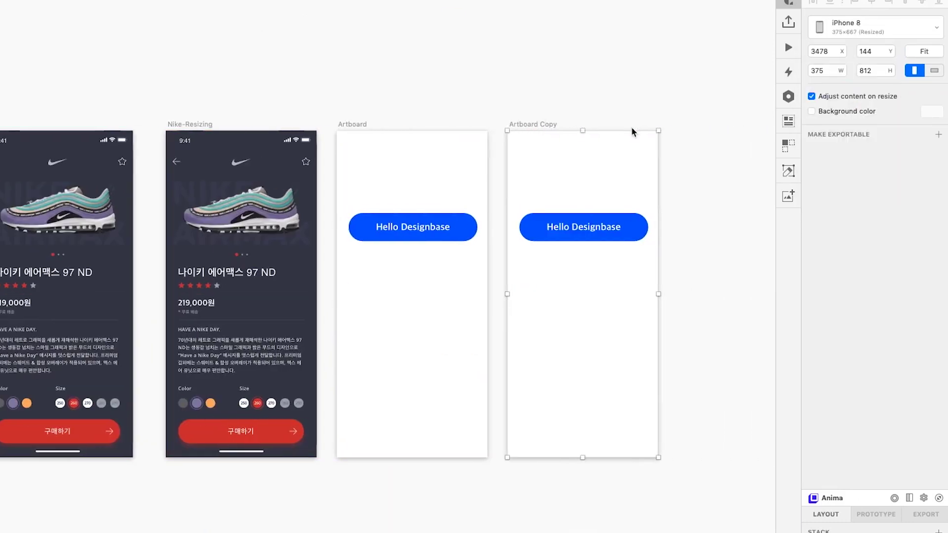
left_click(842, 31)
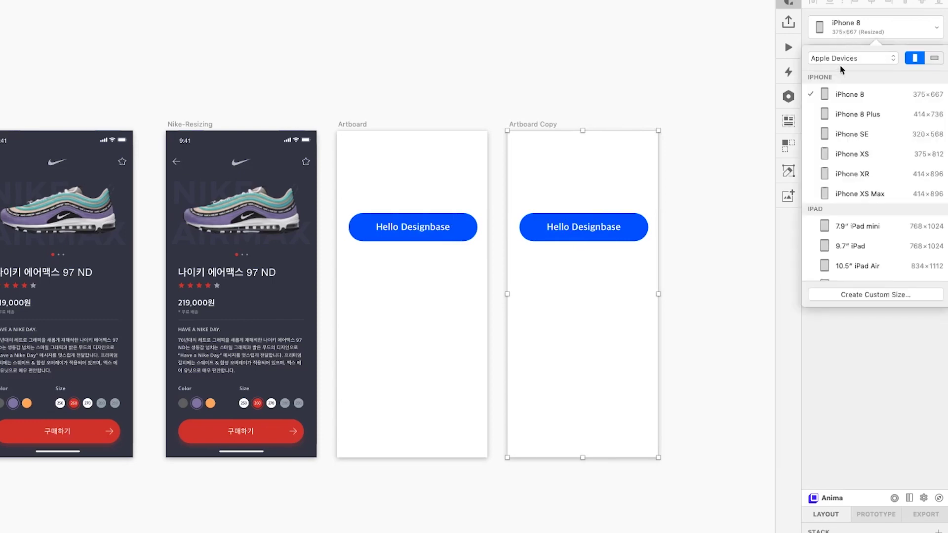
left_click(852, 94)
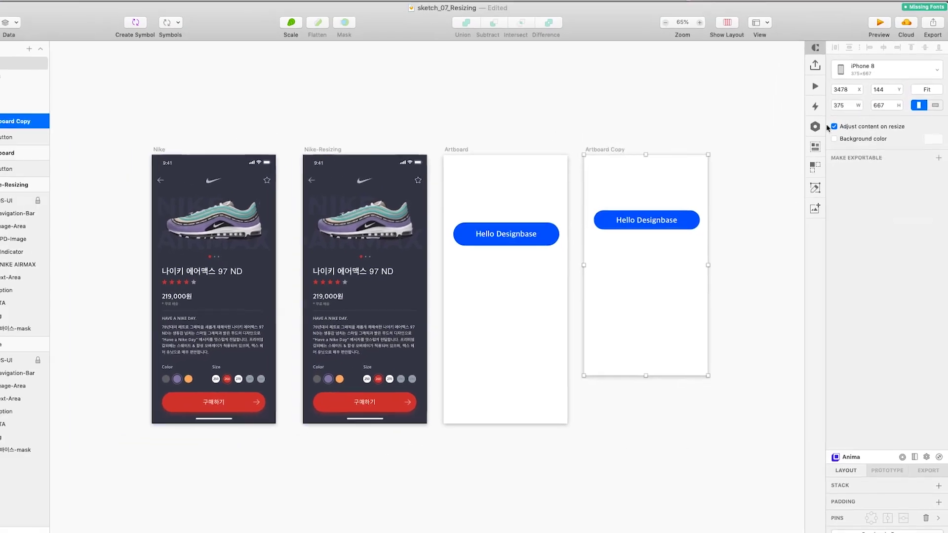
left_click(733, 216)
Compare the size and position of the Button groups on the original artboard and its copy
scroll(734, 215, "up", 5)
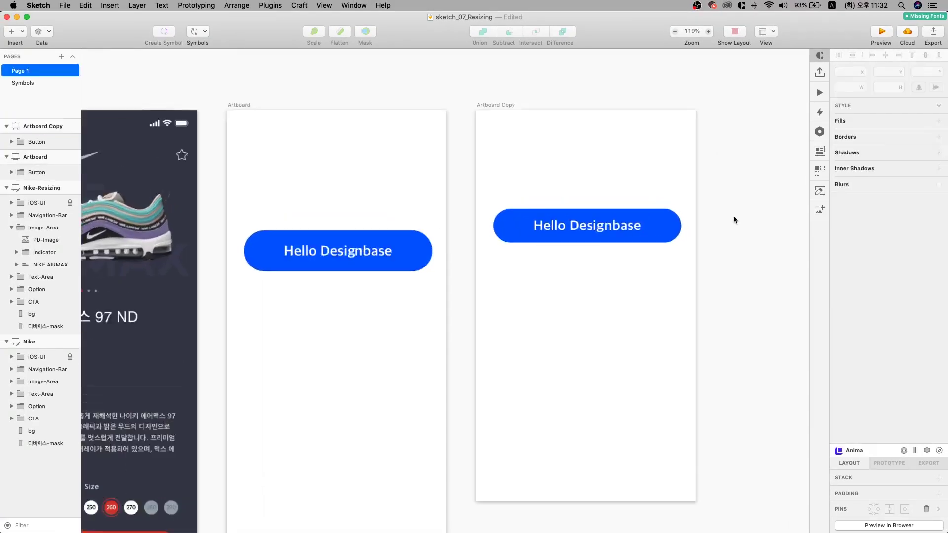
scroll(411, 200, "up", 2)
scroll(411, 200, "left", 2)
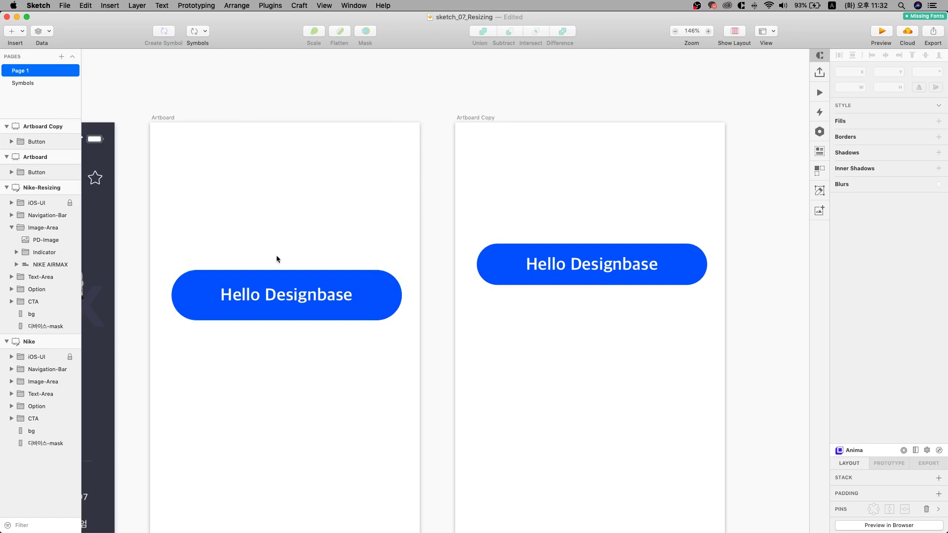
left_click(350, 295)
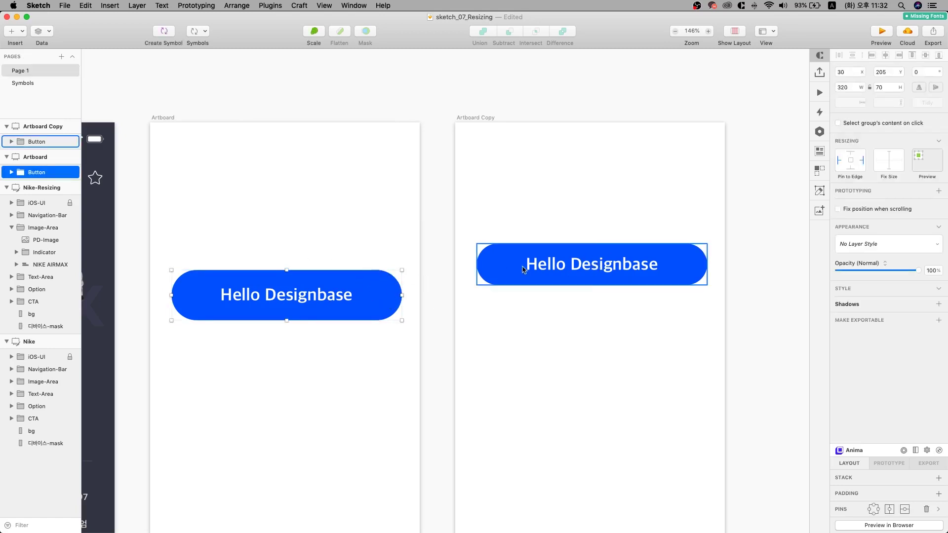
left_click(502, 267)
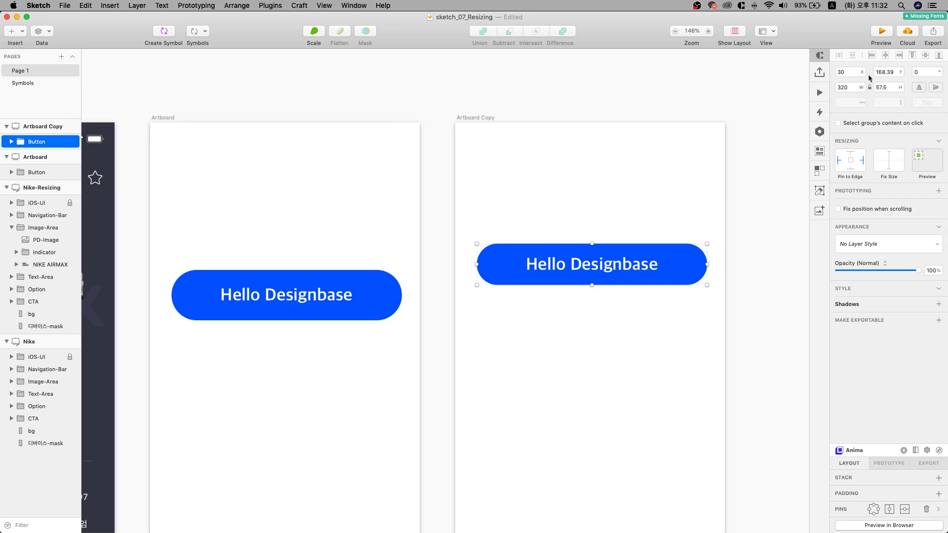
Move the Button group on the original white artboard down to 30 px above its bottom edge
left_click(523, 228)
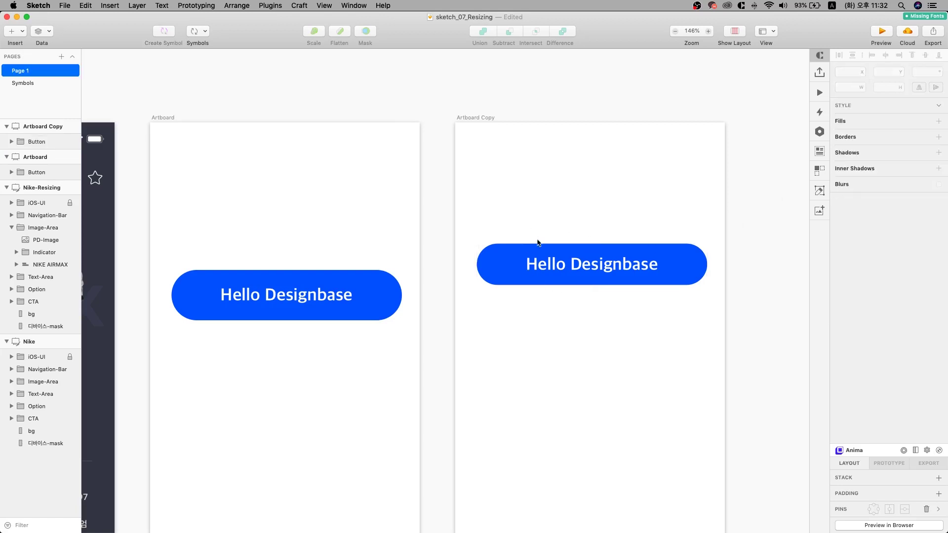
scroll(494, 200, "down", 5)
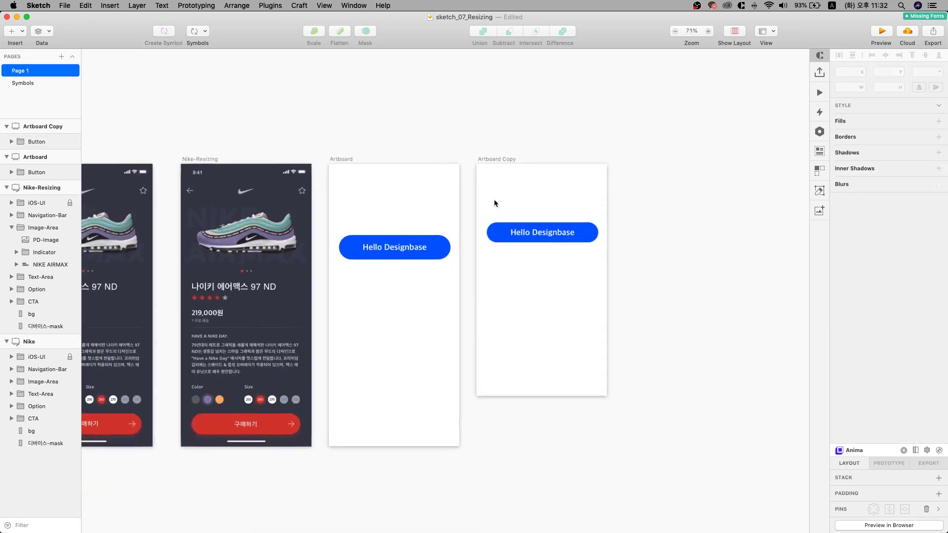
scroll(502, 205, "up", 2)
left_click(368, 256)
left_click_drag(391, 272, 390, 483)
key("alt")
key("Down")
key("Down")
key("Down")
key("Down")
key("Down")
key("Down")
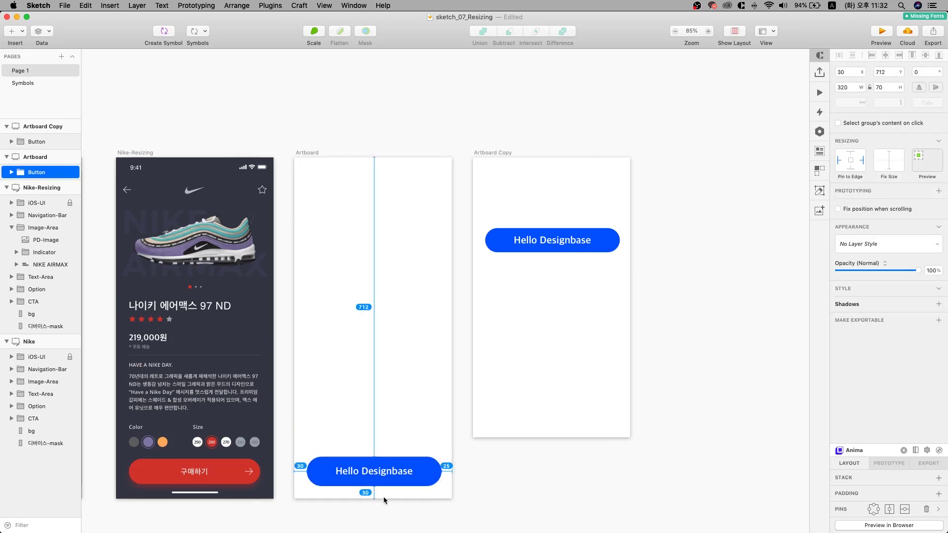
Center the Button group horizontally on its artboard and check the side margins
left_click(888, 55)
key("alt")
key("alt")
key("alt")
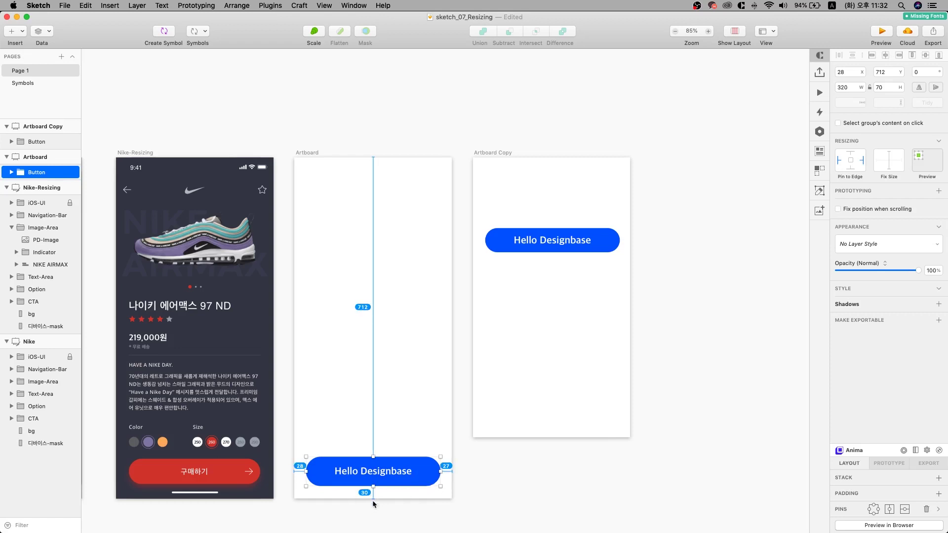
Delete the Artboard Copy artboard
left_click(540, 242)
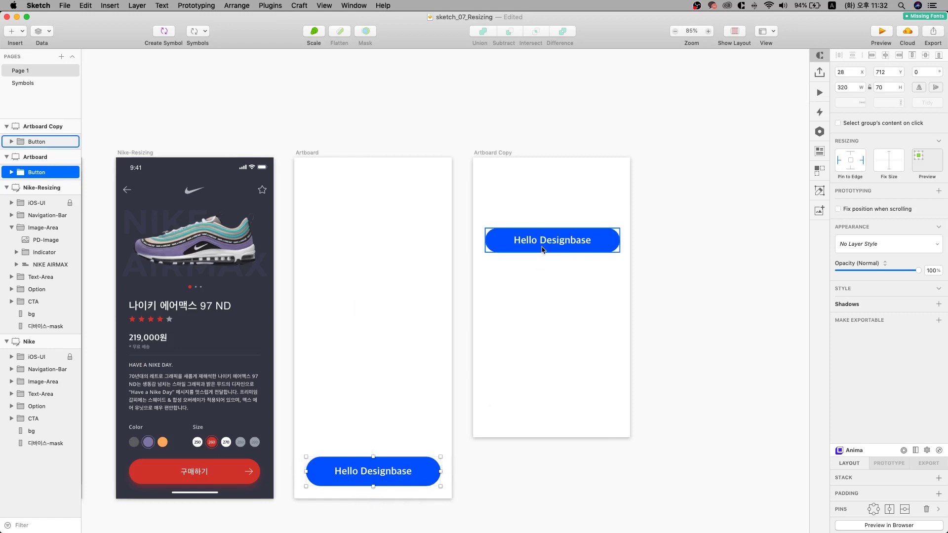
left_click(490, 155)
key("Delete")
Pin the remaining Button group to the bottom edge as well and fix its height
left_click(393, 483)
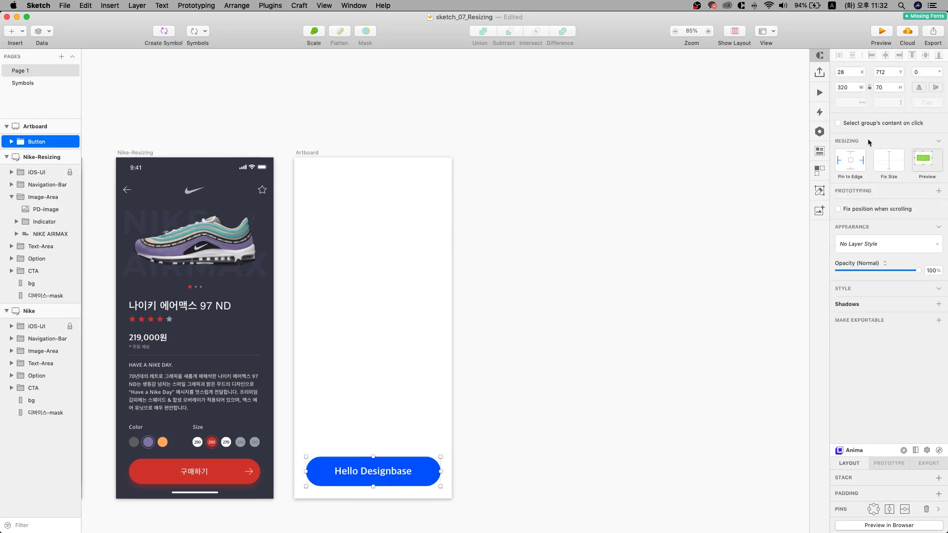
left_click(851, 169)
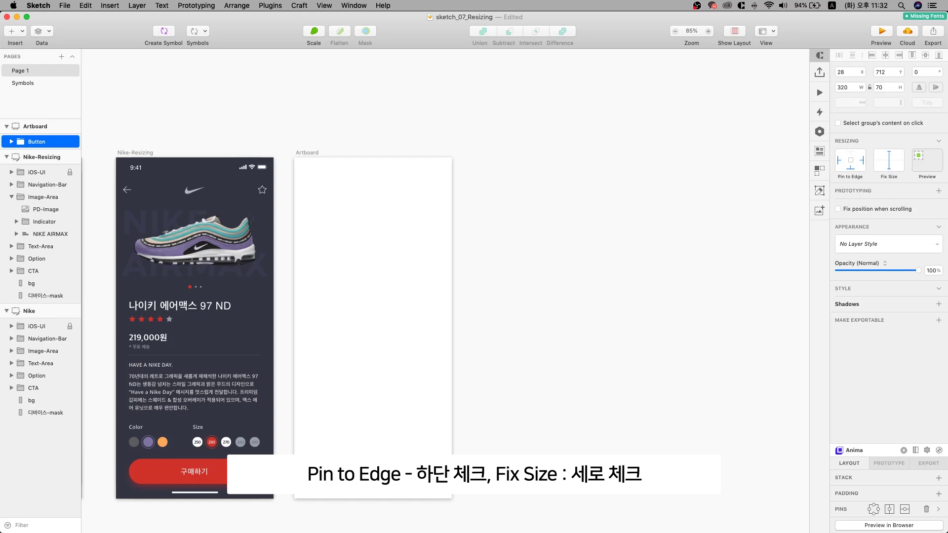
Test the Button group's bottom pin by resizing the white artboard, and undo the resize
left_click(308, 153)
left_click_drag(373, 500, 407, 475)
key("cmd+z")
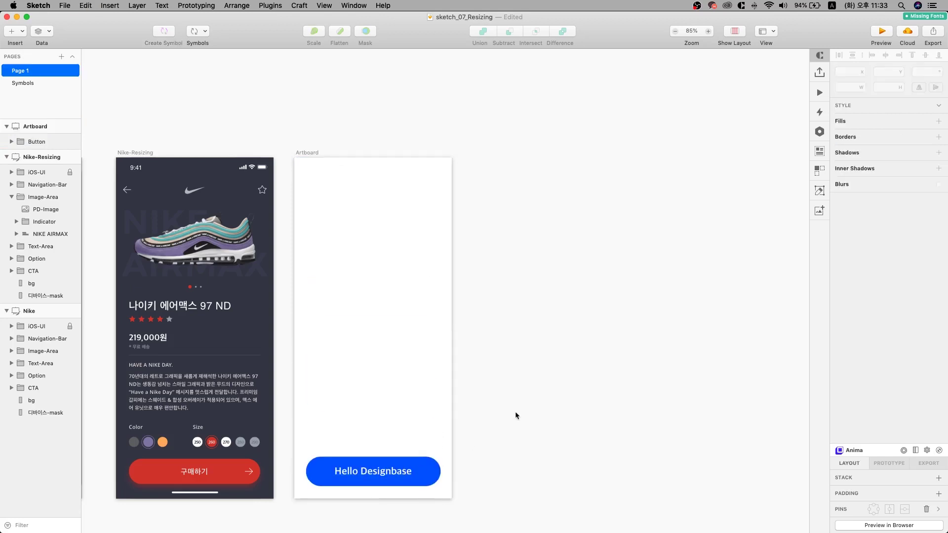
Fix the width and height of the back arrow, star icon and nike logo in the Nike artboard's navigation bar
scroll(514, 416, "left", 10)
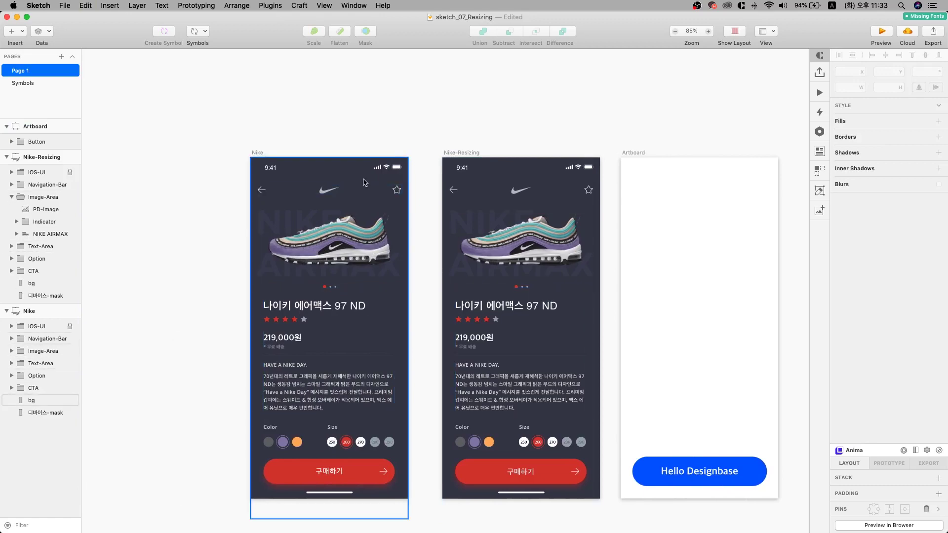
scroll(364, 183, "up", 5)
left_click(206, 199)
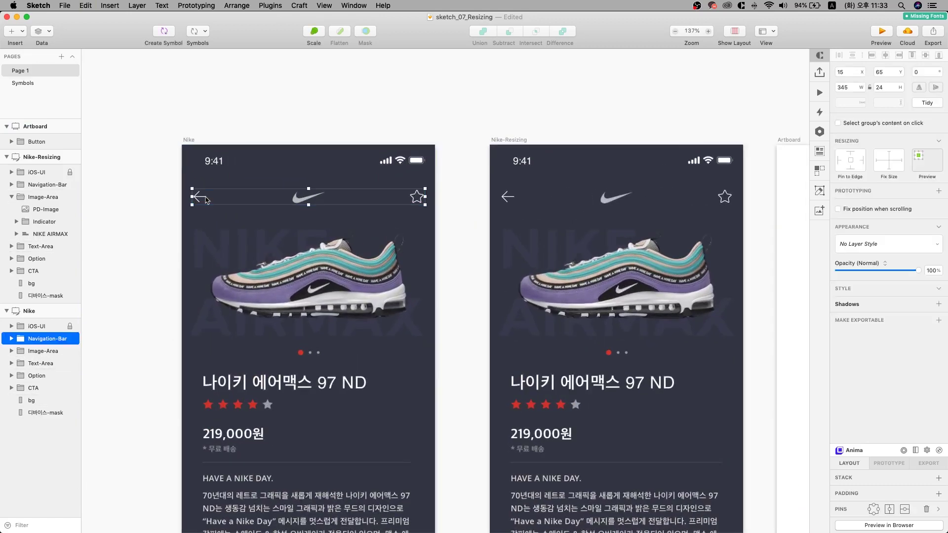
left_click(509, 197)
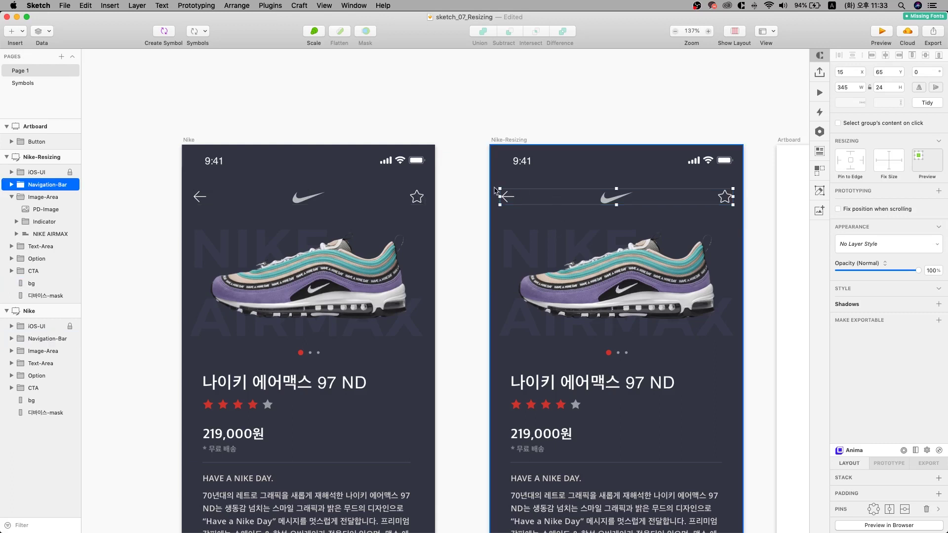
left_click(202, 196, "super")
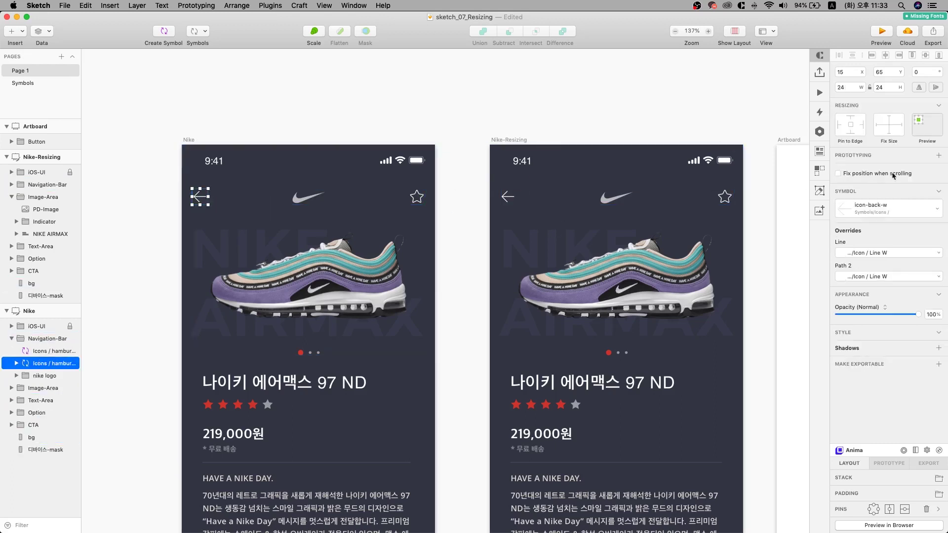
left_click(418, 197, "shift")
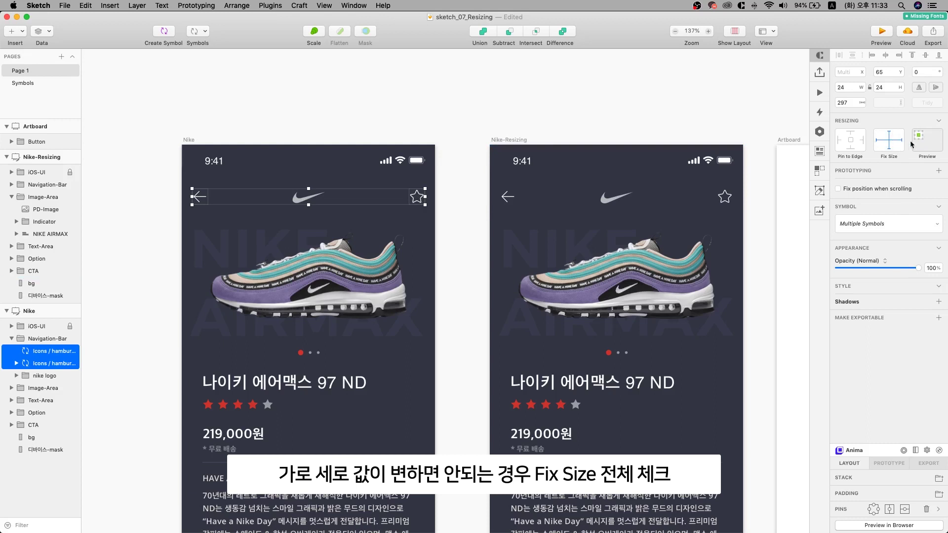
left_click(449, 190)
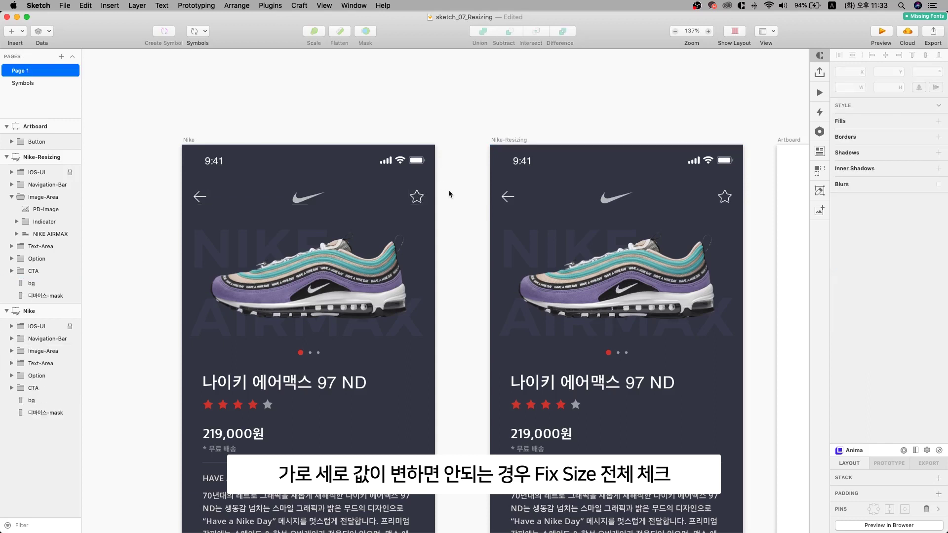
left_click(309, 201, "super")
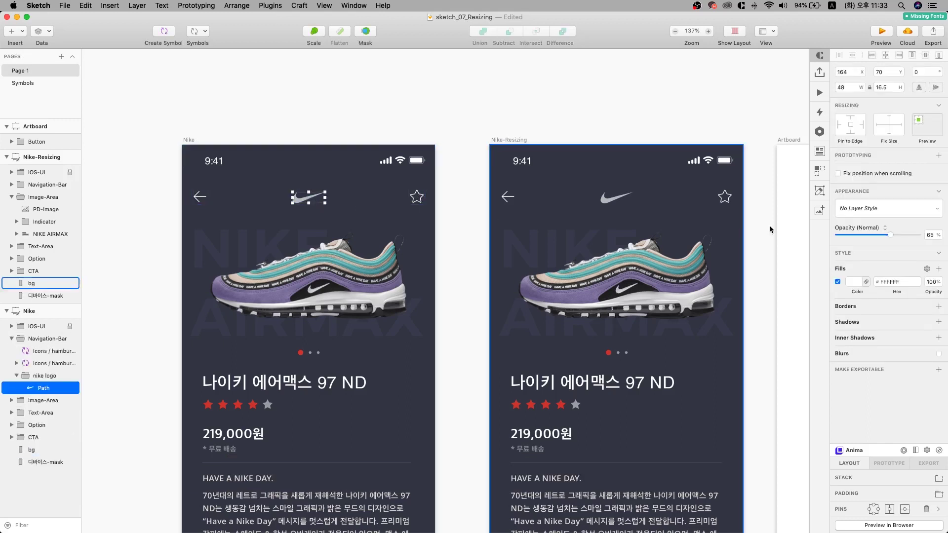
left_click(45, 376)
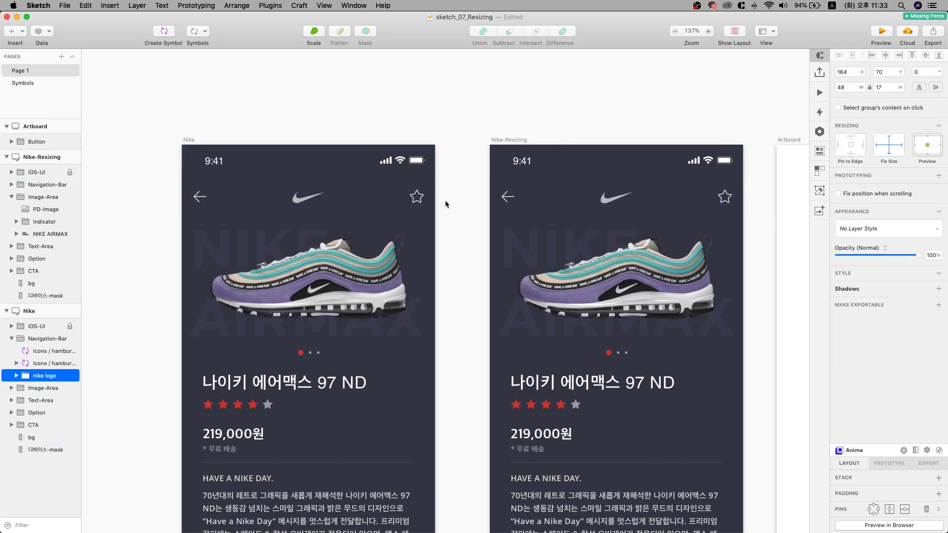
Pin the star icon to the right edge and the back arrow to the left edge of the navigation bar
left_click(416, 197)
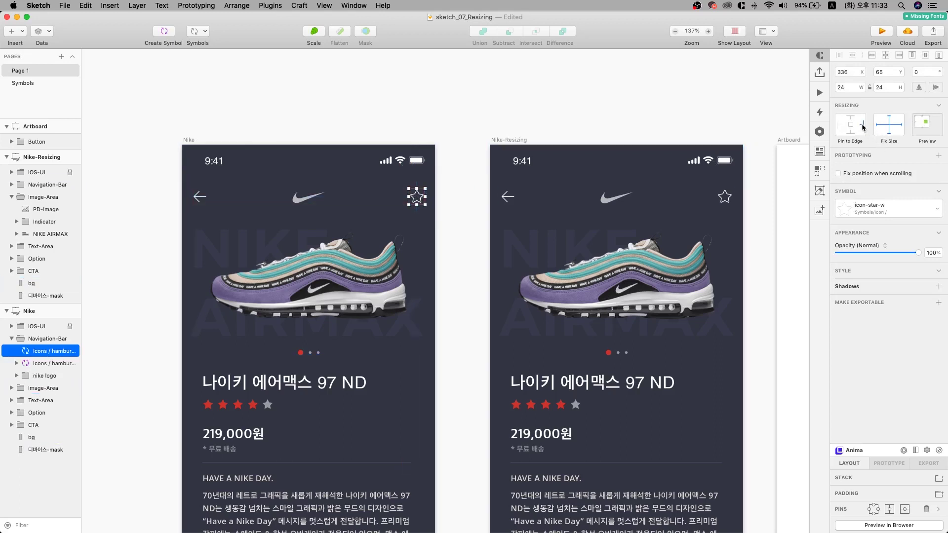
left_click(200, 196)
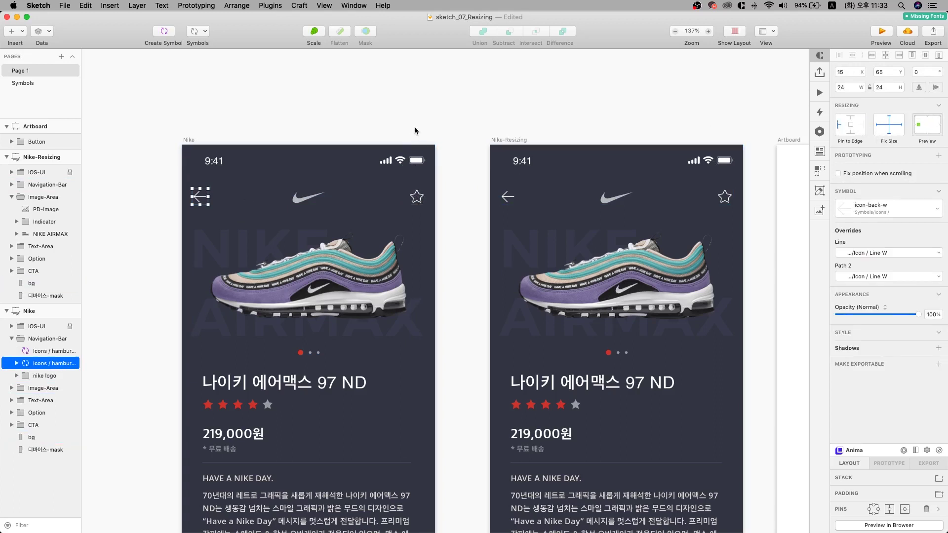
Pin the Nike artboard's Navigation-Bar group to the top edge and fix its height
left_click(406, 205)
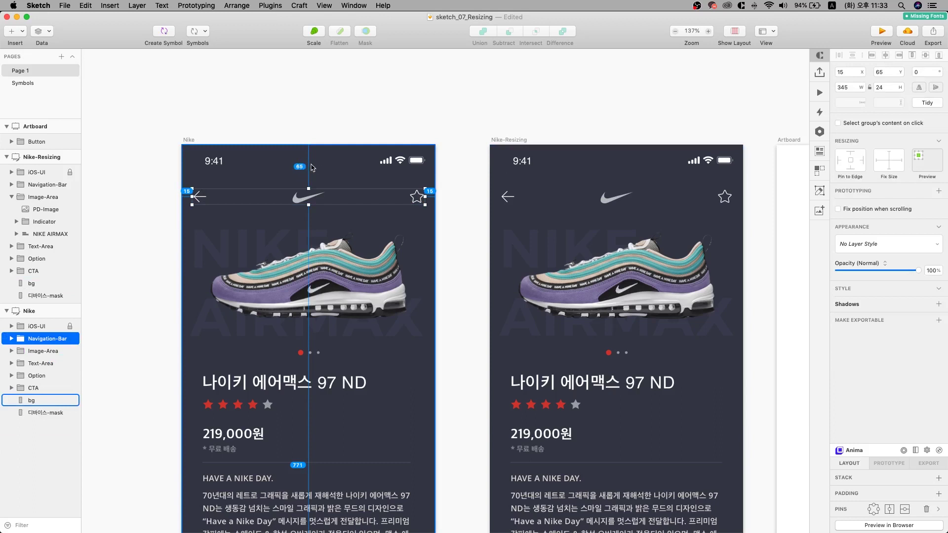
left_click(851, 154)
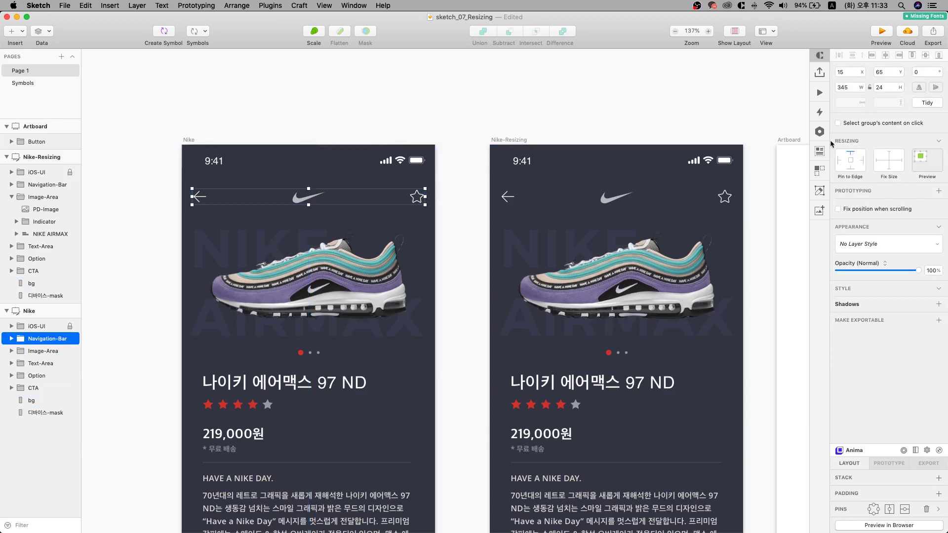
left_click(888, 167)
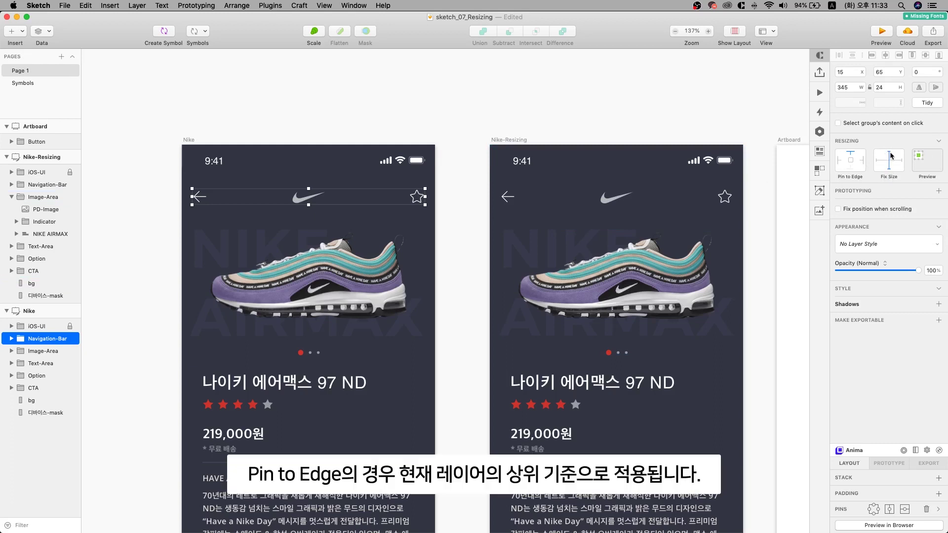
left_click(355, 135)
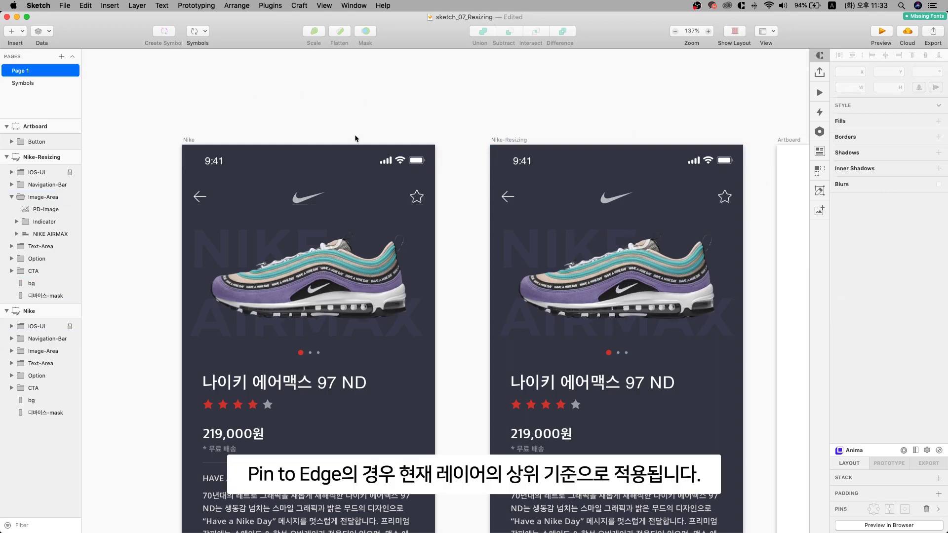
Fix the width and height of the PD-Image shoe picture on the Nike artboard
scroll(354, 134, "down", 3)
left_click(333, 230)
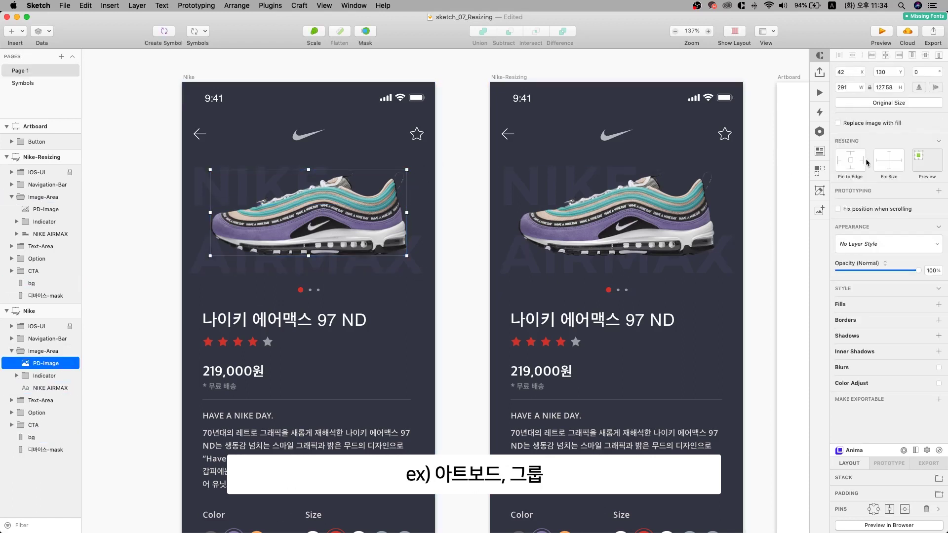
left_click(895, 159)
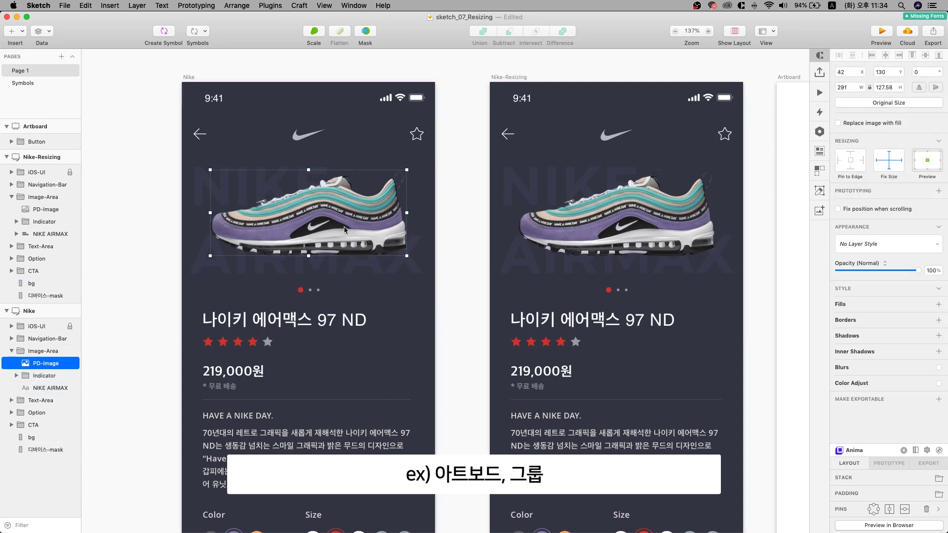
Inspect the dots inside the Nike artboard's Indicator group and fix the group's size
left_click(302, 292)
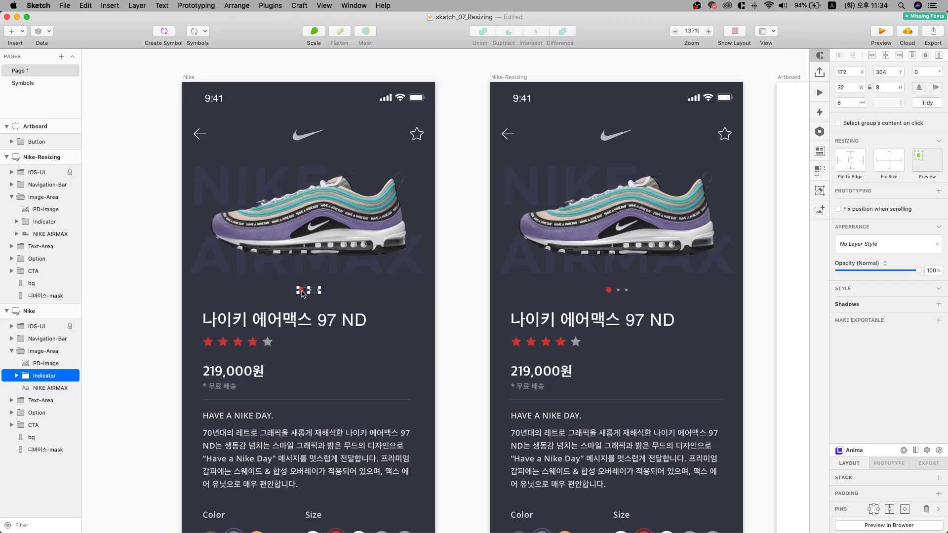
scroll(302, 293, "up", 5)
double_click(301, 286)
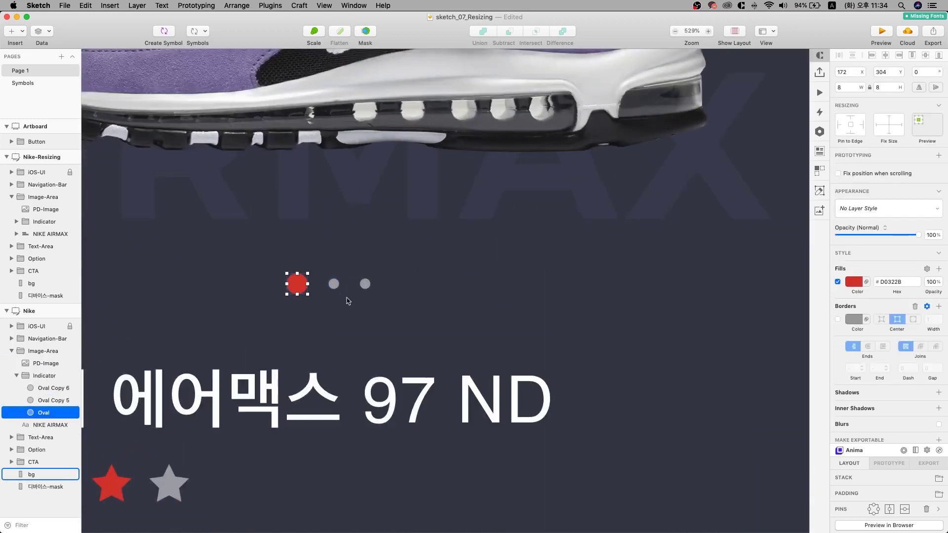
left_click(347, 299)
left_click(335, 286)
double_click(334, 285)
scroll(345, 284, "down", 5)
scroll(344, 286, "down", 3)
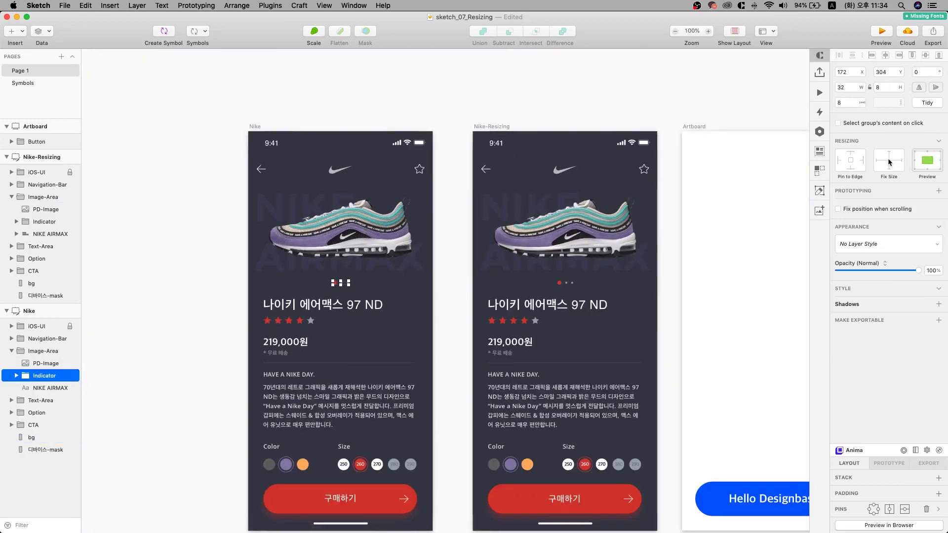
Check the side margins of the Nike artboard's Text-Area group and pin it to the left and right edges
left_click(464, 298)
left_click(327, 309)
left_click(527, 384)
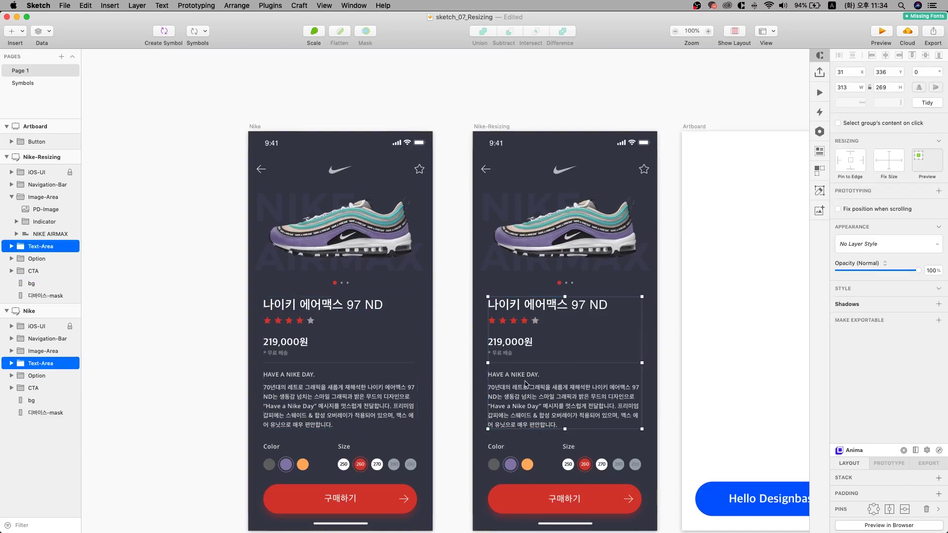
left_click(361, 371)
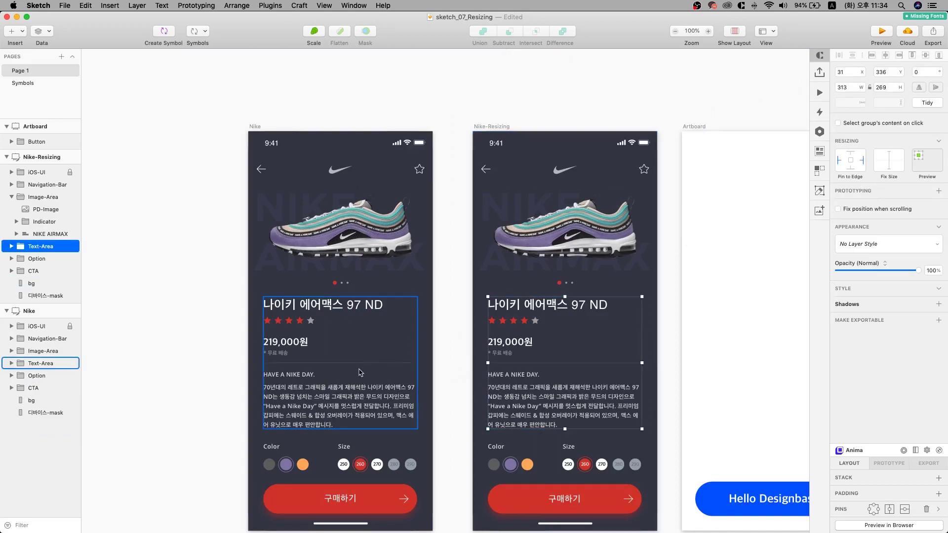
key("alt")
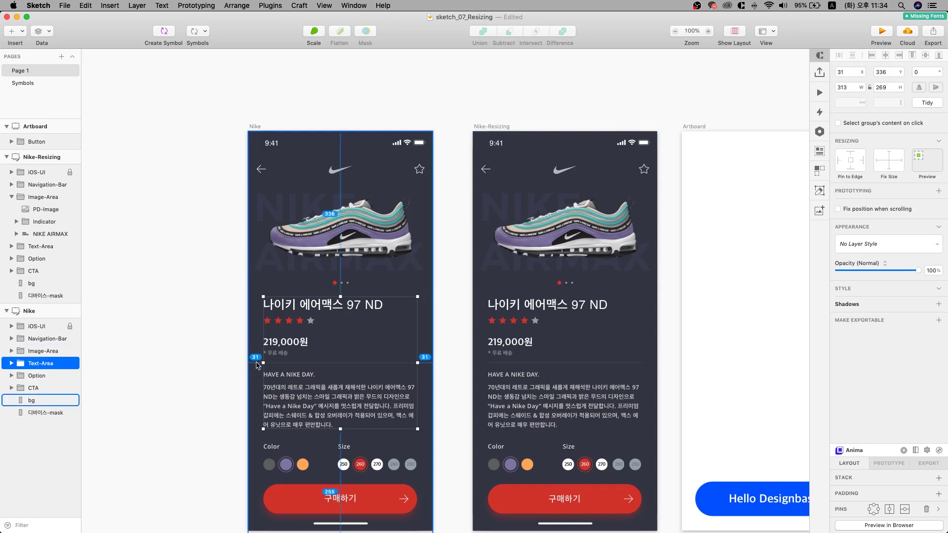
left_click(840, 163)
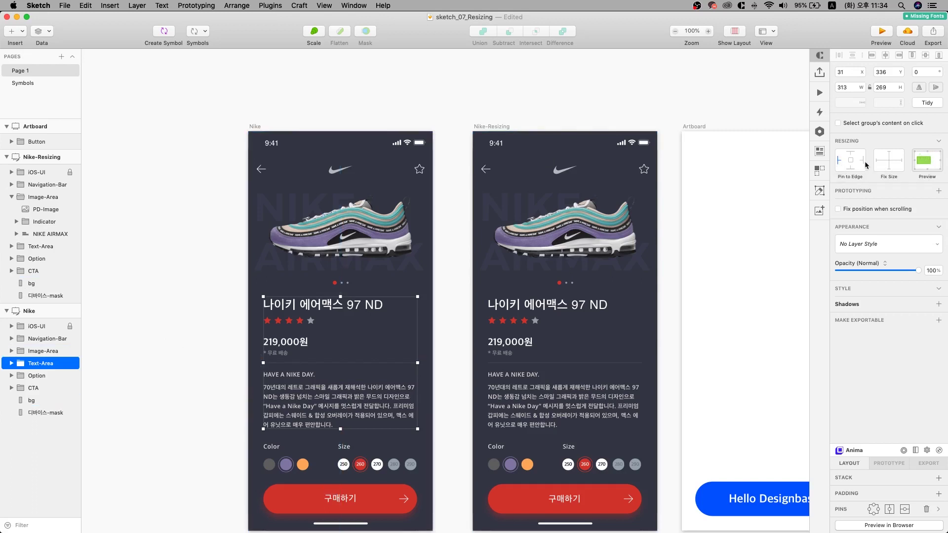
Set the edge pinning of the Review star rating group inside the Nike artboard's Text-Area
double_click(290, 324)
scroll(290, 323, "up", 5)
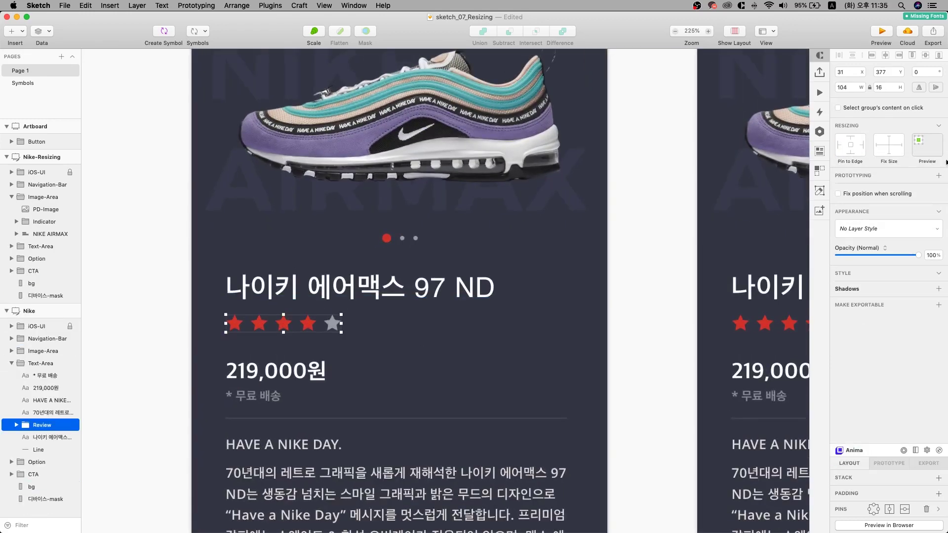
left_click(850, 140)
Pin the product title text above the star rating to the left and right edges of the Text-Area
left_click(310, 284, "shift")
left_click(310, 284)
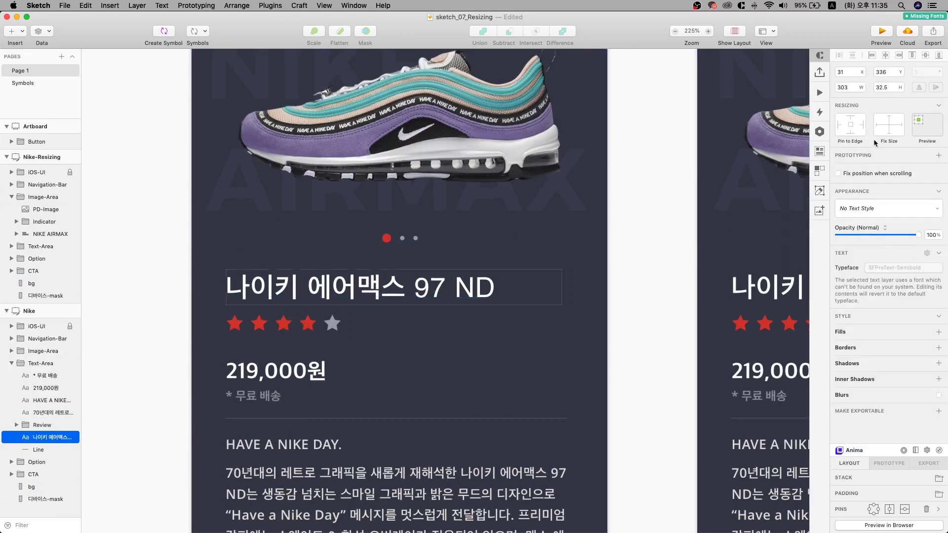
left_click(839, 125)
left_click(863, 125)
Pin the 219,000원 price text to the left edge of the Text-Area
left_click(292, 371)
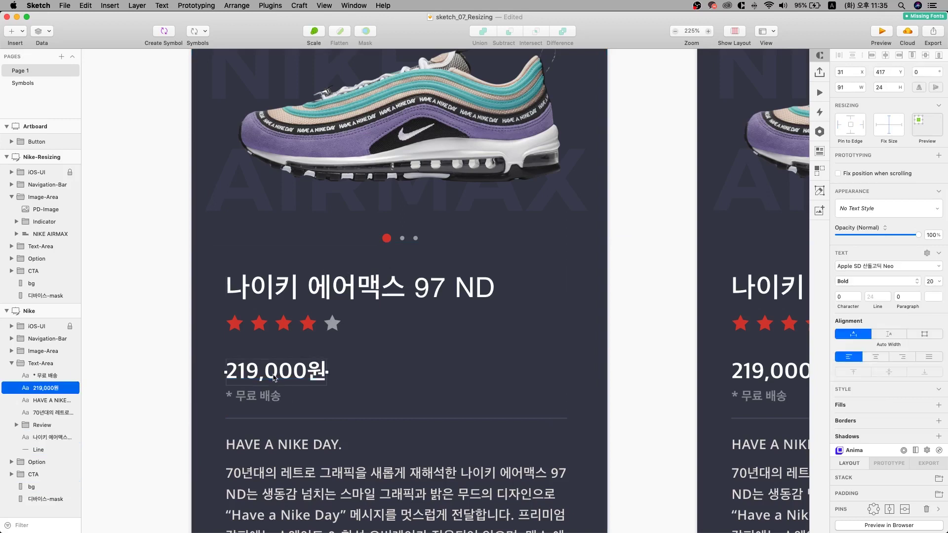
left_click(841, 126)
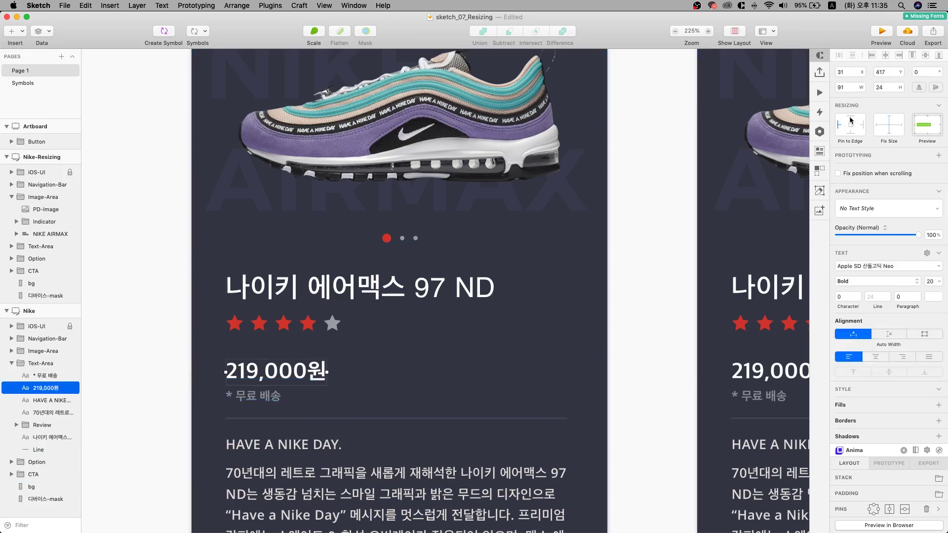
Pin the * 무료 배송 text to the left edge of the Text-Area and the divider line to the left and right edges
left_click(268, 398)
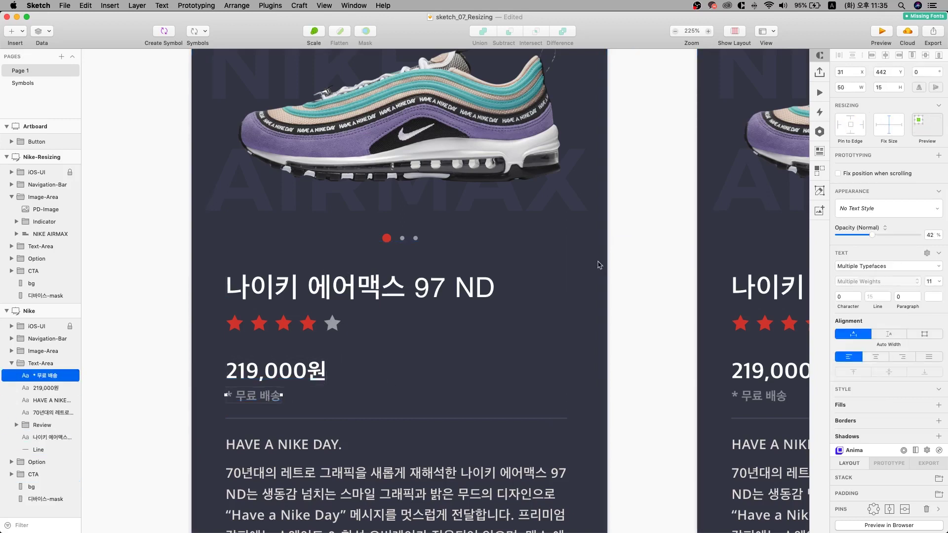
left_click(841, 126)
left_click(283, 419)
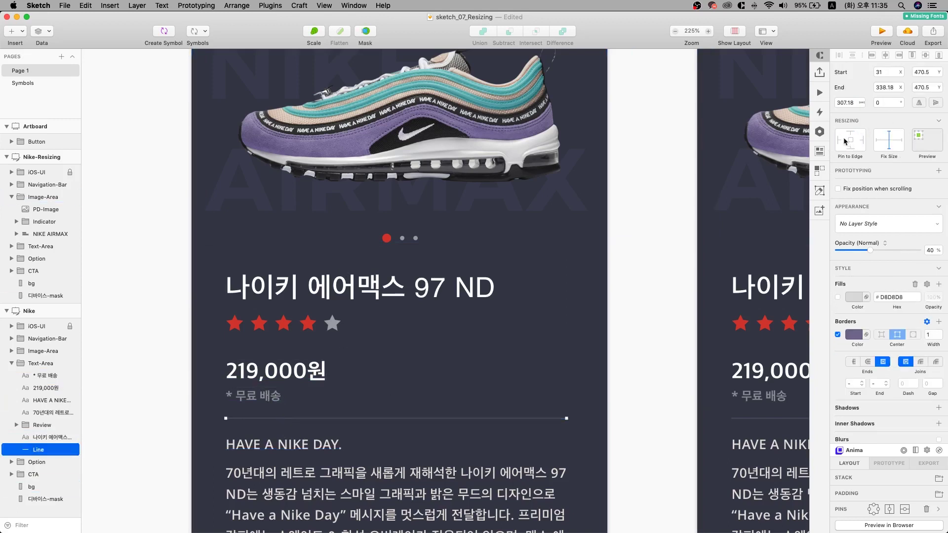
Pin the HAVE A NIKE DAY. heading and the description paragraph below it to the left, top and right edges
left_click(280, 450)
scroll(282, 450, "down", 3)
left_click(343, 412, "shift")
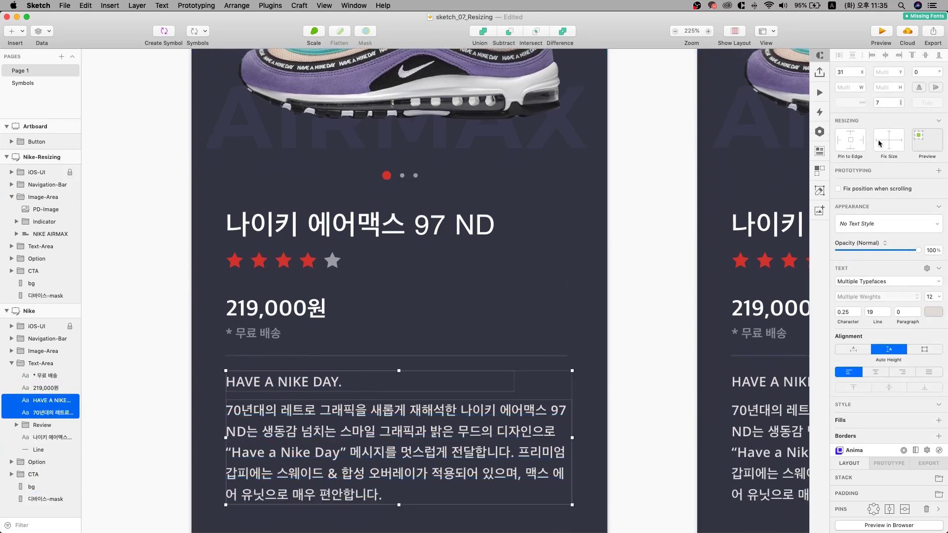
left_click(853, 134)
left_click(863, 141)
Fix the size of the Option-Color and Option-Size groups, pinning Option-Color to the left and top edges and Option-Size to the right edge
scroll(419, 393, "down", 5)
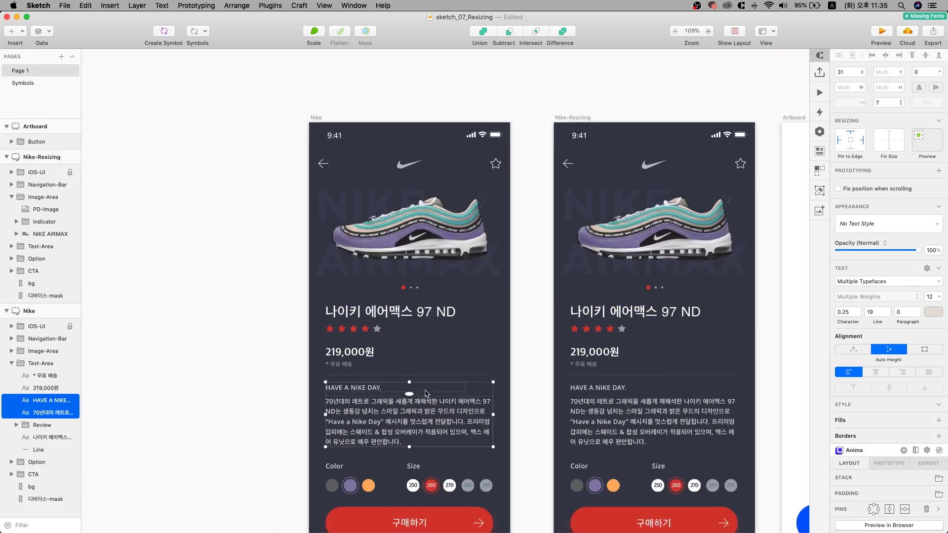
scroll(421, 394, "down", 3)
scroll(501, 407, "up", 4)
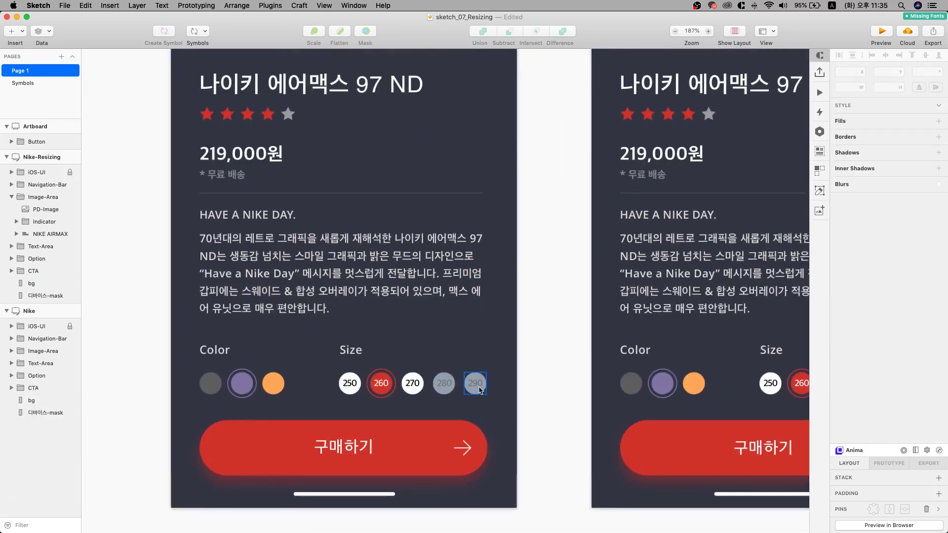
left_click(477, 386)
left_click(449, 388, "shift")
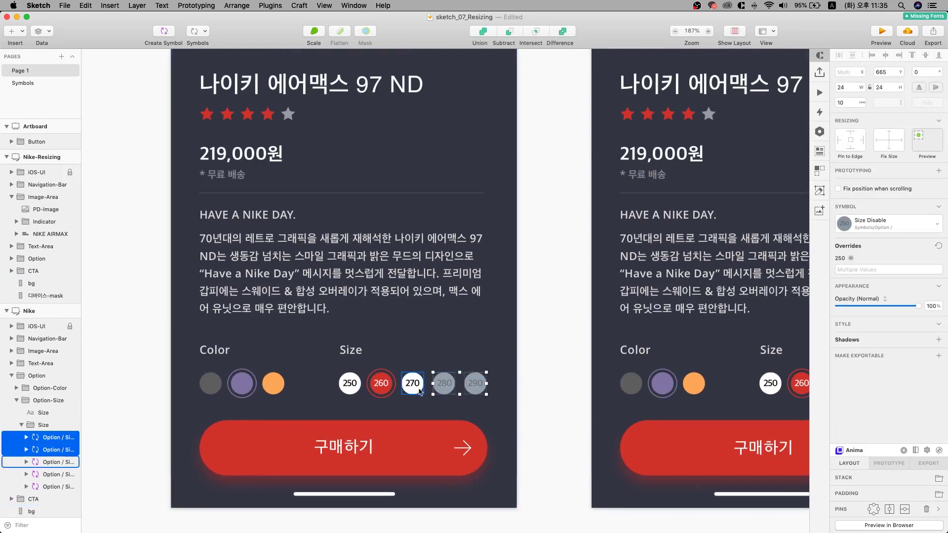
key("Escape")
key("Escape")
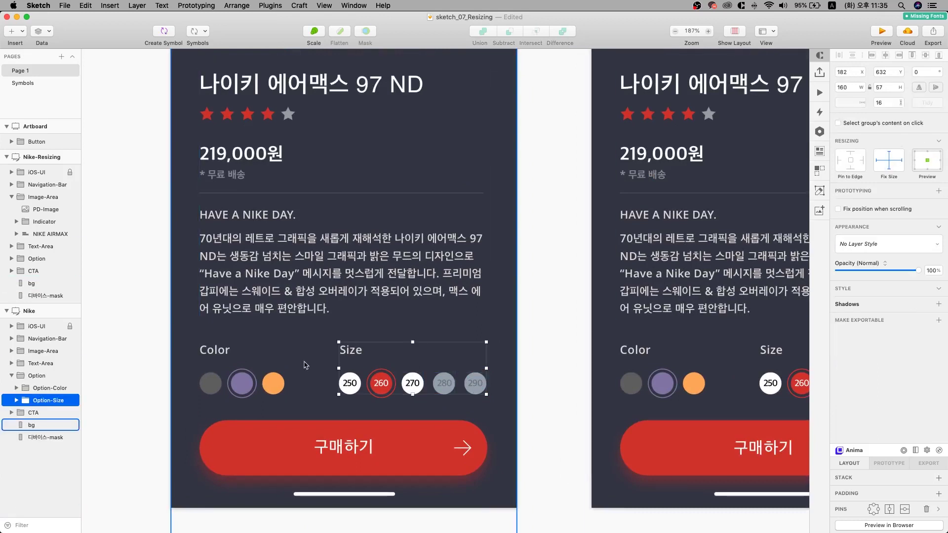
key("shift+Tab")
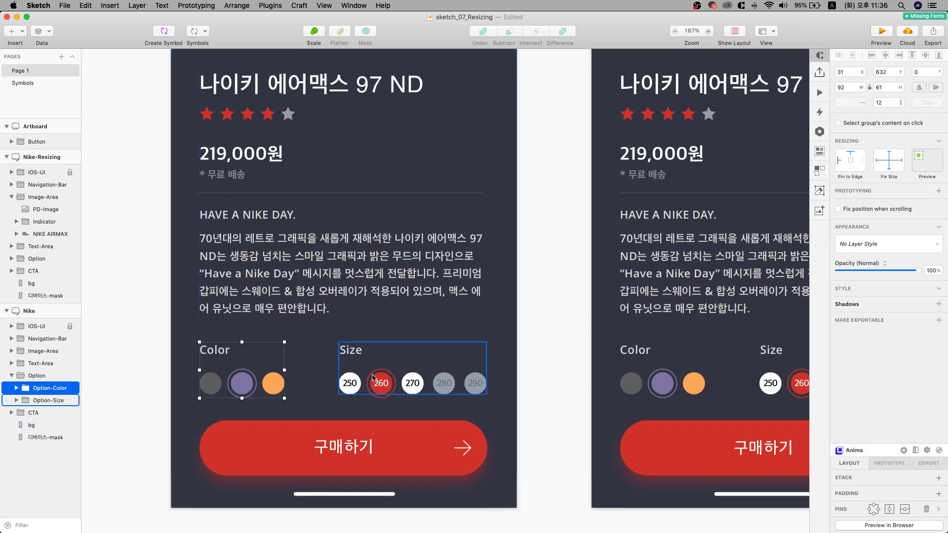
left_click(352, 352)
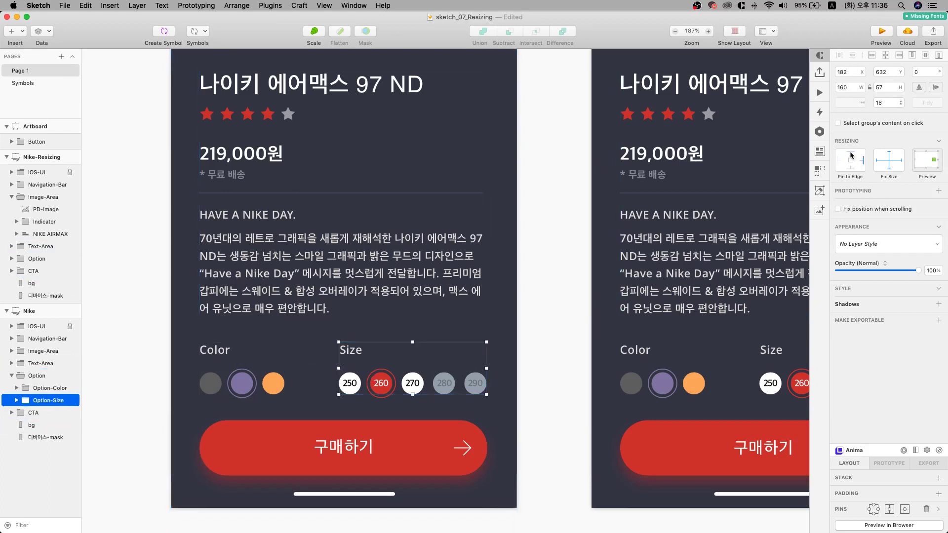
Pin the CTA group to the Nike artboard's left, right and bottom edges and fix its height
left_click(377, 467)
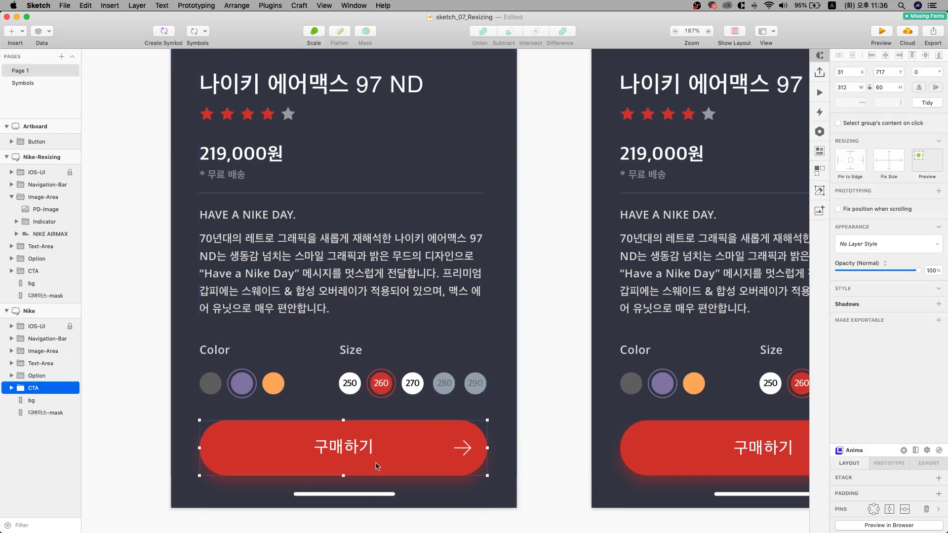
left_click(838, 162)
left_click(889, 171)
Widen the 구매하기 label's text box to 232 inside the CTA button and pin the label to the left edge
double_click(466, 455)
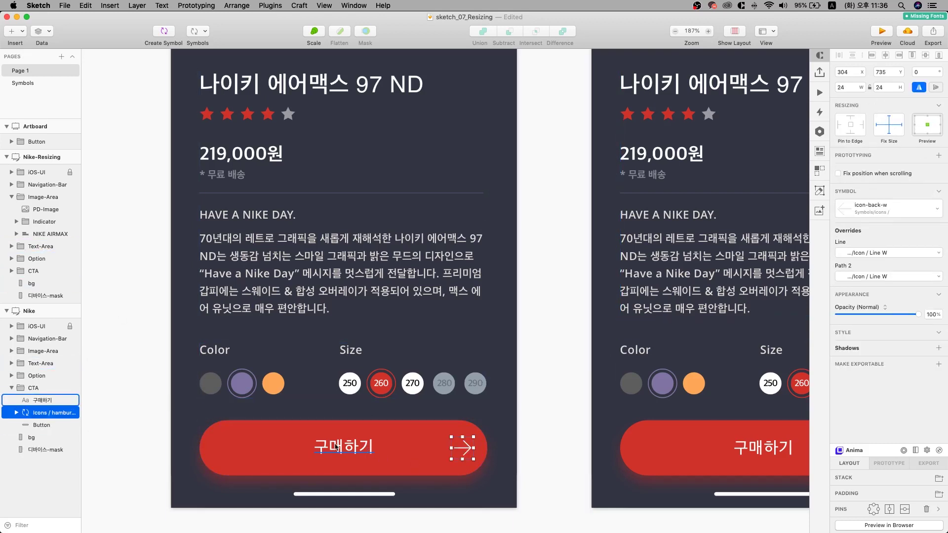
left_click(365, 449)
left_click_drag(375, 448, 451, 448)
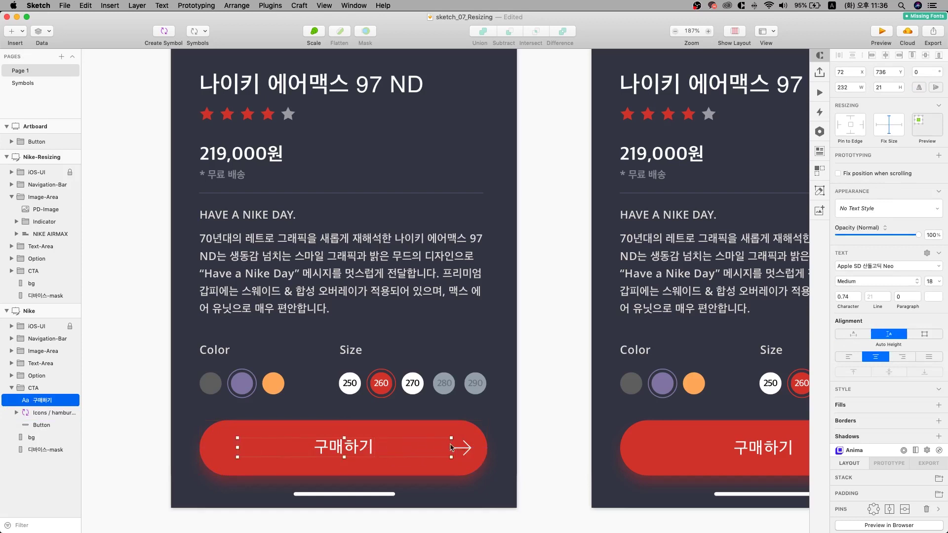
left_click(838, 127)
left_click(554, 247)
Move the Nike artboard away from the Nike-Resizing artboard to make room and try resizing it by its corner
scroll(554, 239, "down", 5)
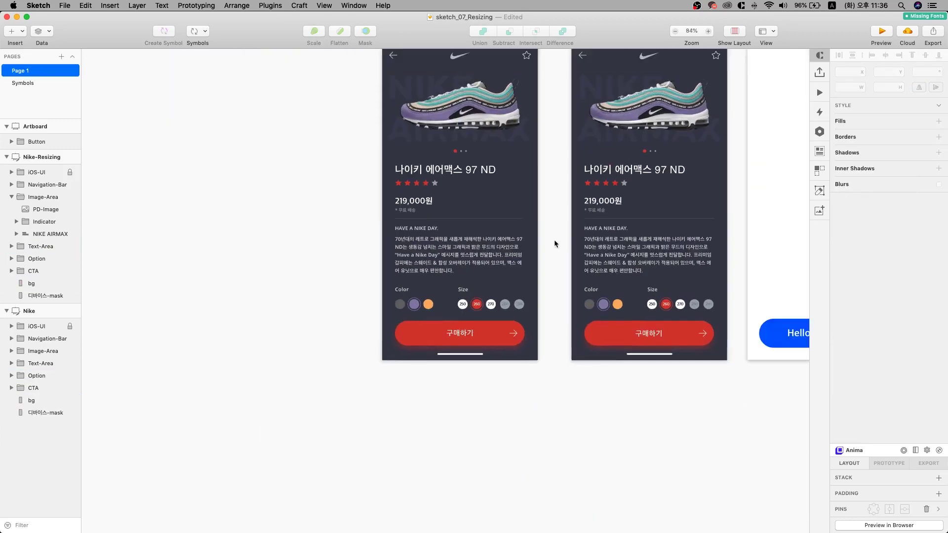
left_click(316, 113)
left_click_drag(316, 114, 191, 136)
mouse_move(318, 454)
left_mouse_down()
mouse_move(351, 438)
mouse_move(382, 446)
mouse_move(364, 476)
mouse_move(340, 472)
mouse_move(346, 463)
mouse_move(363, 481)
mouse_move(377, 464)
mouse_move(320, 455)
left_mouse_up()
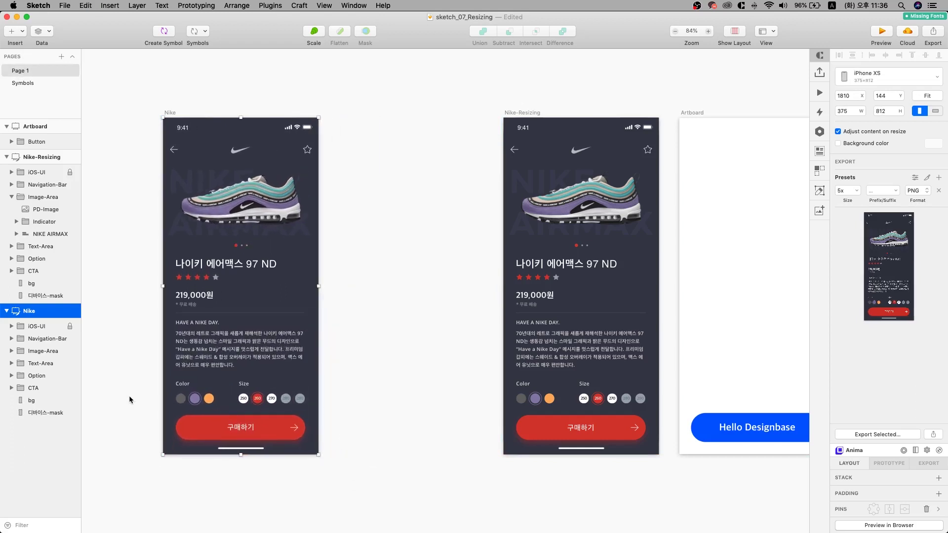
Pin the Nike artboard's whole Option group, containing Color and Size, to the left, top and right edges
left_click(196, 399)
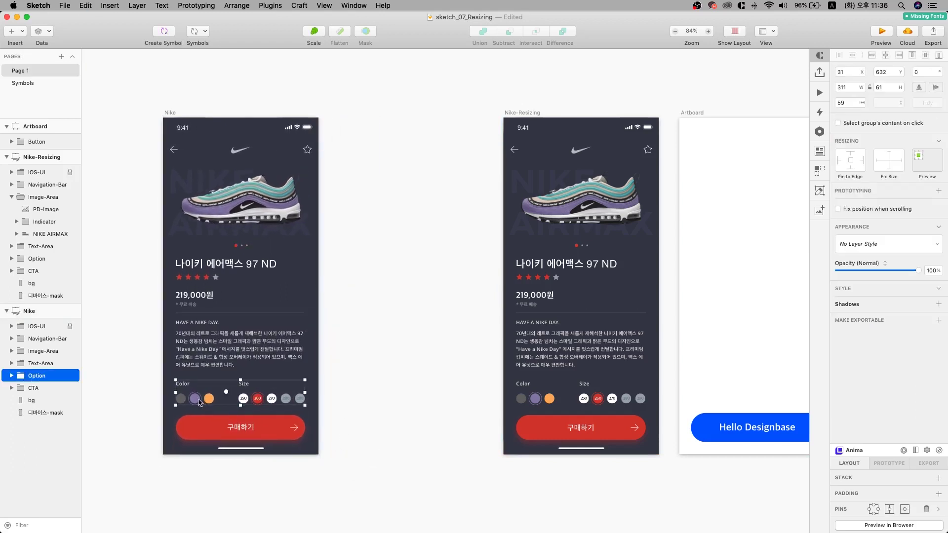
double_click(199, 402)
left_click(266, 398)
left_click(265, 401)
left_click(196, 398)
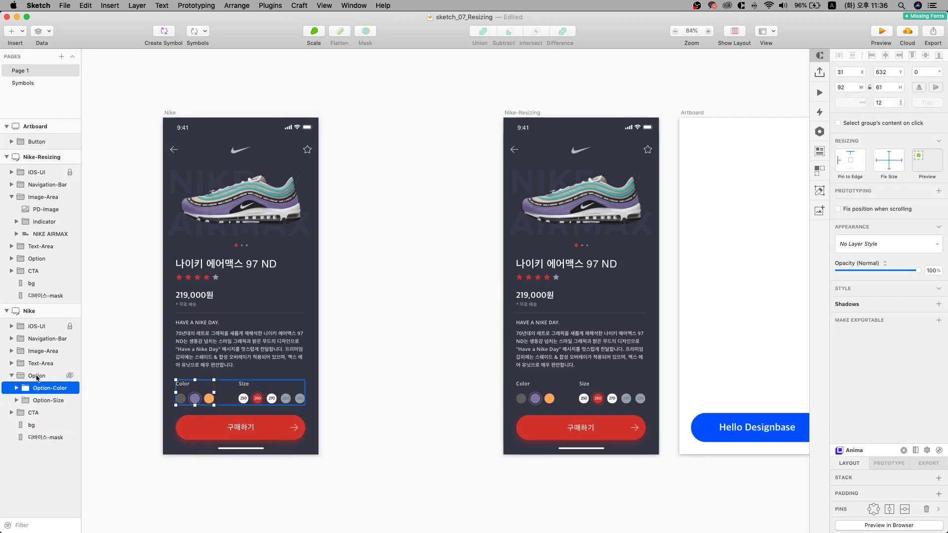
left_click(37, 378)
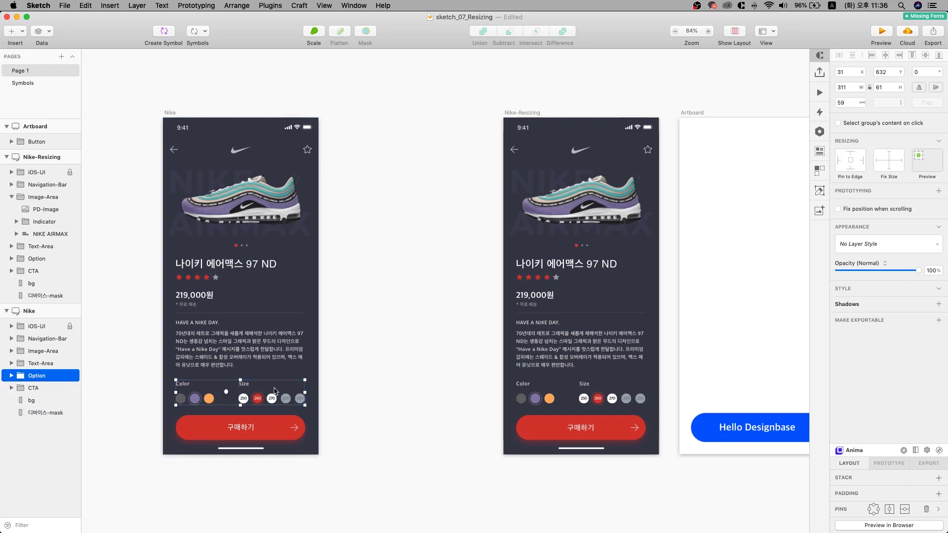
left_click(852, 156)
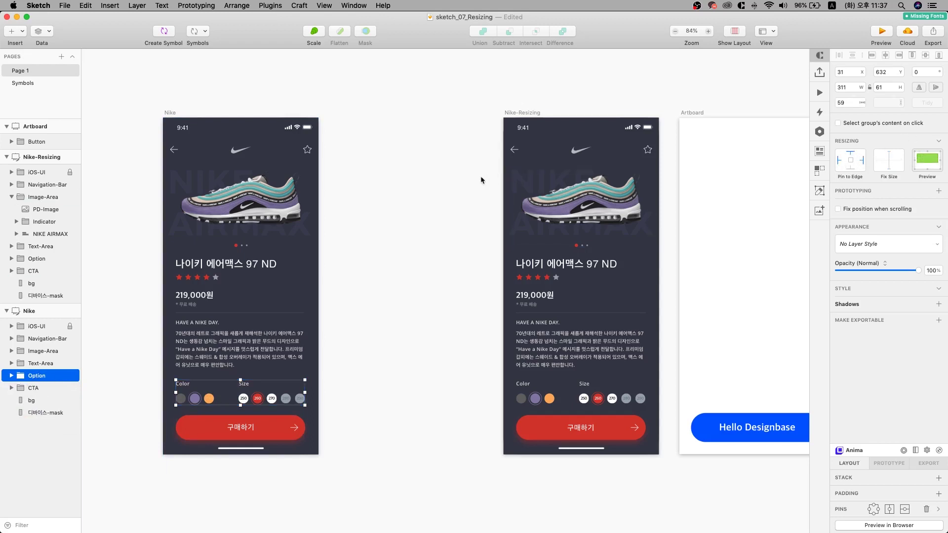
Check the pinning of the Text-Area group and fix the width and height of the Image-Area group
left_click(277, 297)
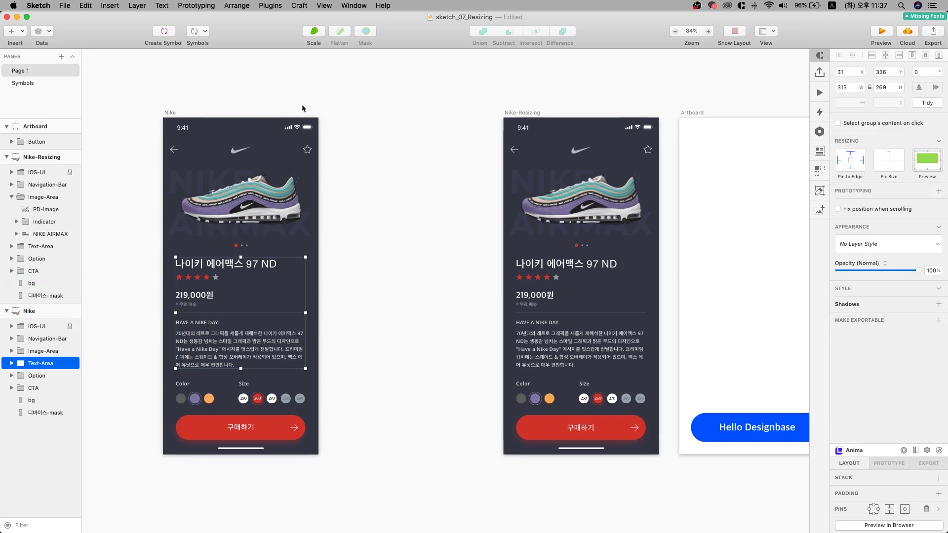
left_click(374, 117)
left_click(237, 202)
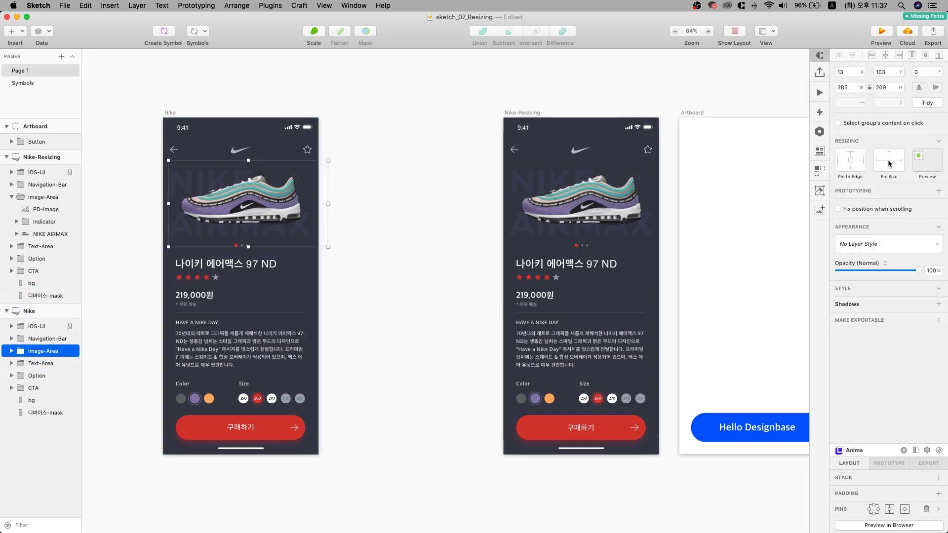
Try enlarging the Nike artboard by its corner to test the constraints and undo the resize
left_click(170, 113)
left_click_drag(318, 454, 399, 402)
key("super+z")
Check the edge pinning of the divider line and the product title together in the Text-Area
left_click(225, 313, "super")
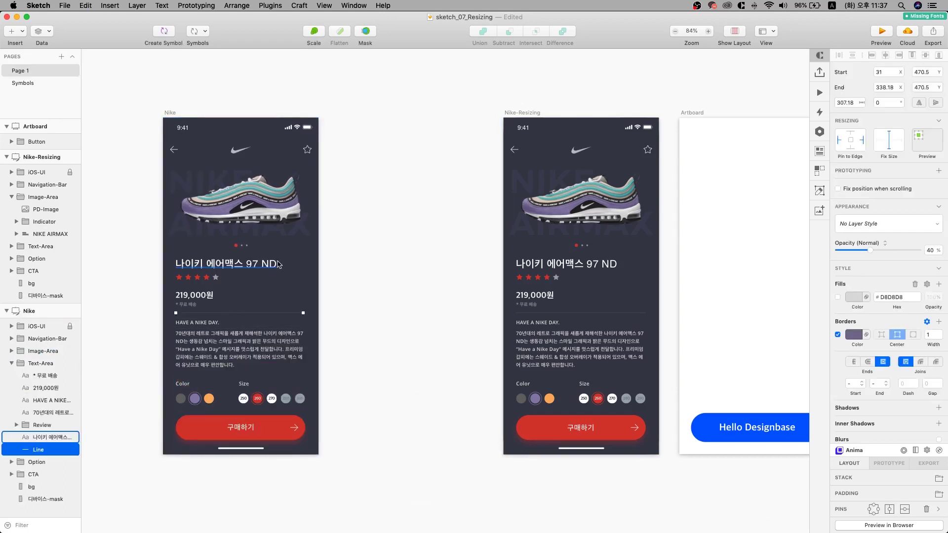
left_click(266, 267, "shift")
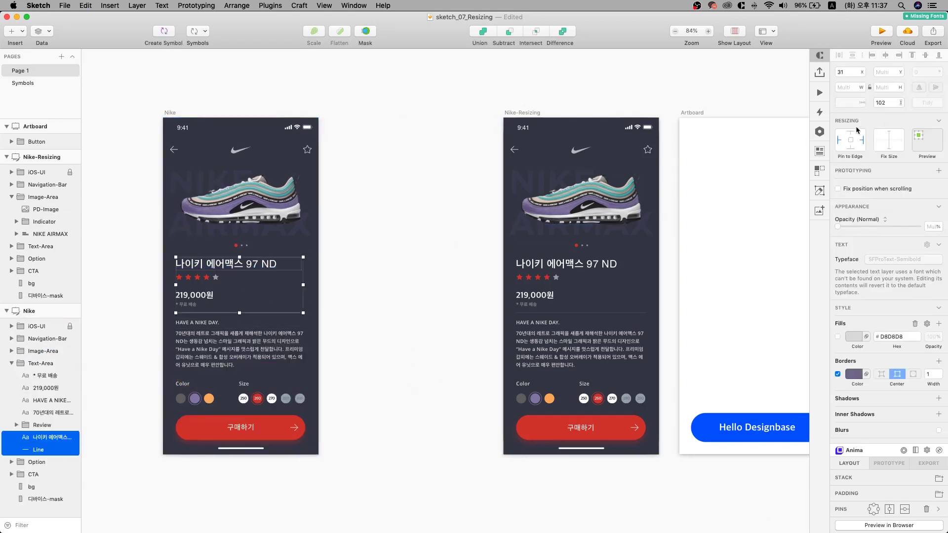
left_click(396, 87)
Test the constraints by resizing the Nike artboard to about 368 × 825 and enlarging it past its original width
left_click(168, 113)
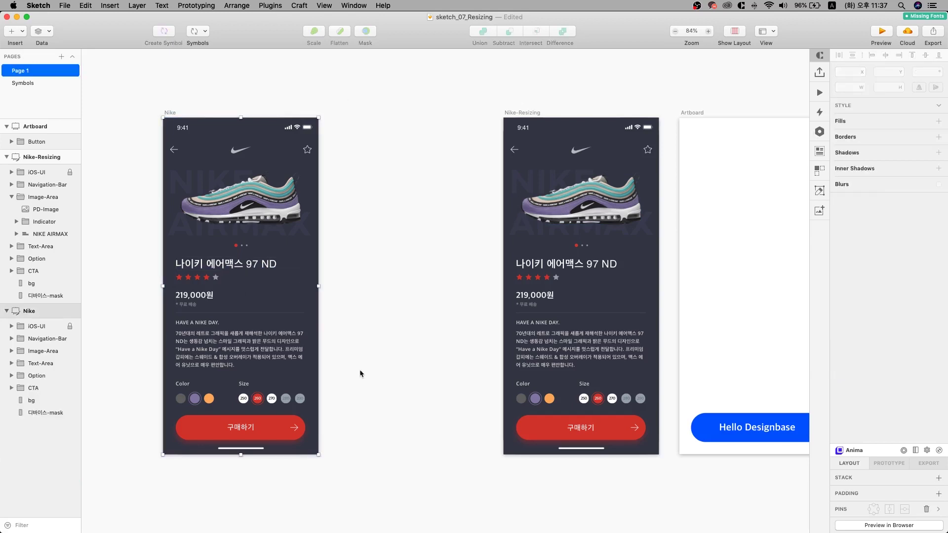
mouse_move(318, 456)
left_mouse_down()
mouse_move(364, 453)
mouse_move(381, 491)
mouse_move(363, 498)
mouse_move(323, 489)
mouse_move(292, 444)
mouse_move(339, 440)
mouse_move(331, 454)
mouse_move(307, 388)
mouse_move(323, 455)
mouse_move(321, 393)
mouse_move(340, 462)
mouse_move(317, 512)
mouse_move(309, 445)
mouse_move(313, 514)
mouse_move(315, 455)
left_mouse_up()
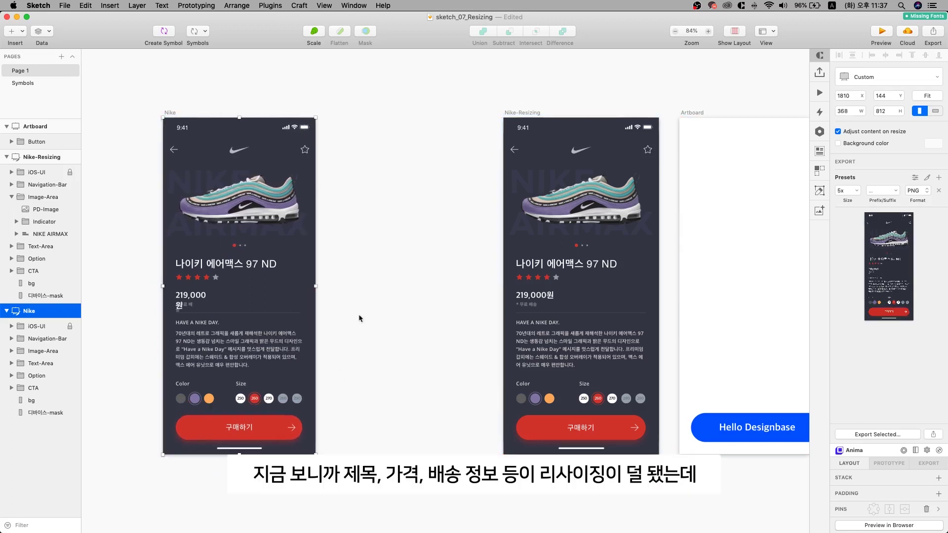
mouse_move(314, 452)
left_mouse_down()
mouse_move(325, 454)
mouse_move(316, 460)
left_mouse_up()
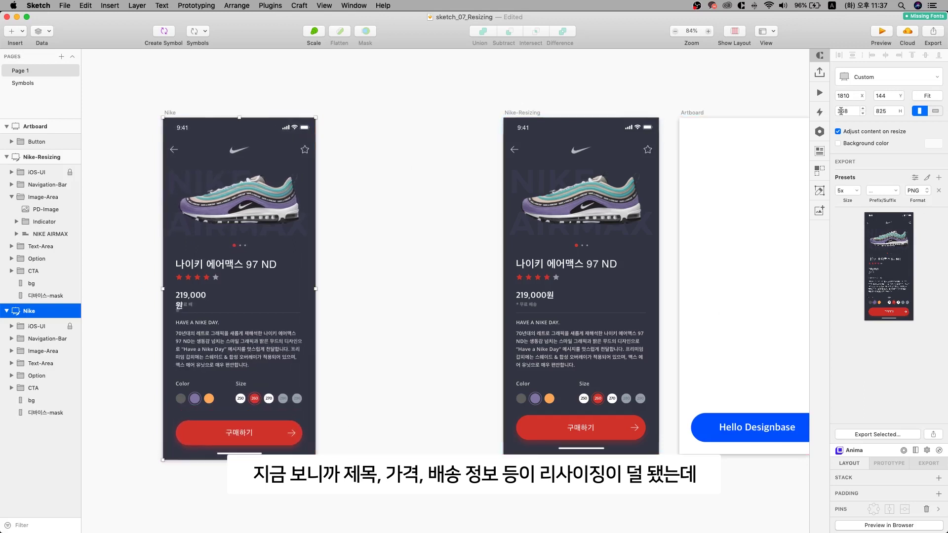
mouse_move(315, 460)
left_mouse_down()
mouse_move(331, 480)
mouse_move(326, 467)
left_mouse_up()
left_click(424, 364)
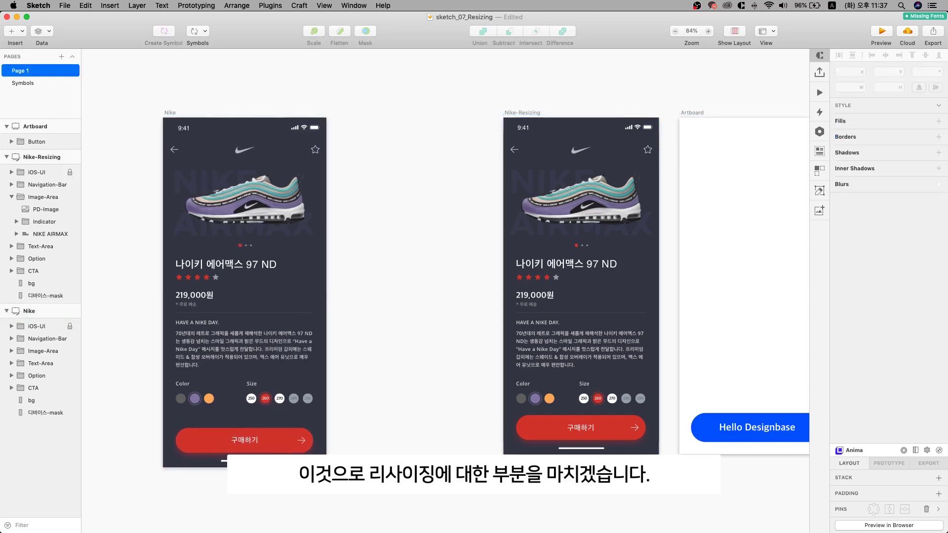